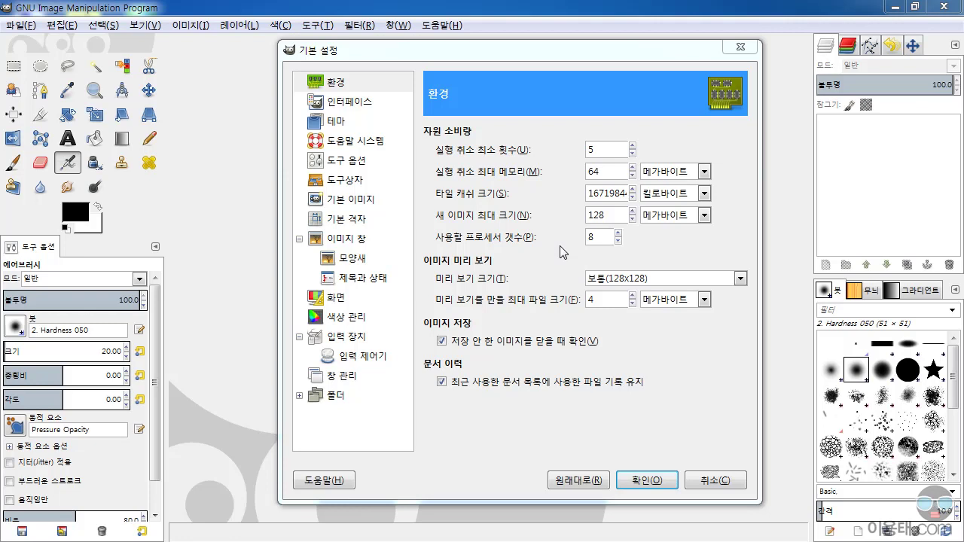
Close the Preferences dialog without changes and open it again.
{"action": "left_click", "coordinate": [714, 479]}
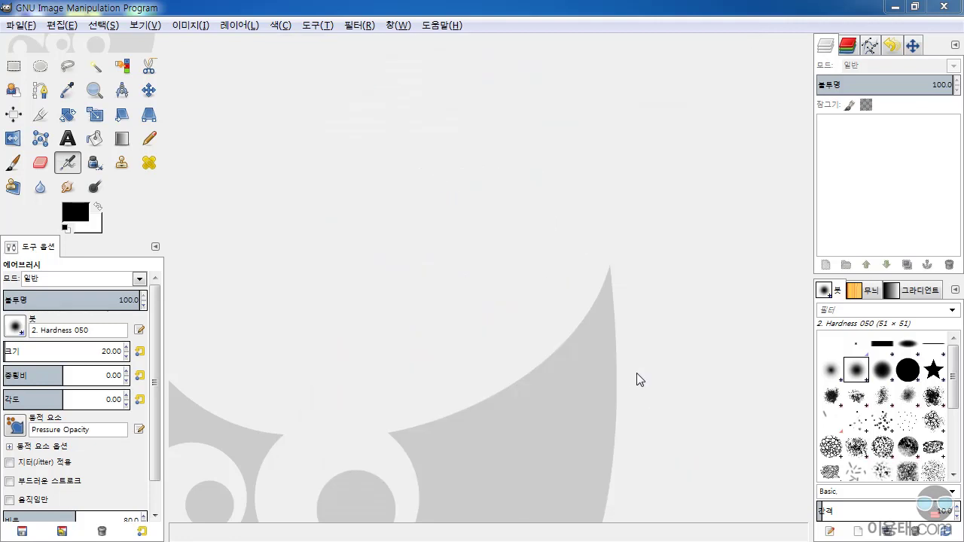
{"action": "left_click", "coordinate": [62, 27]}
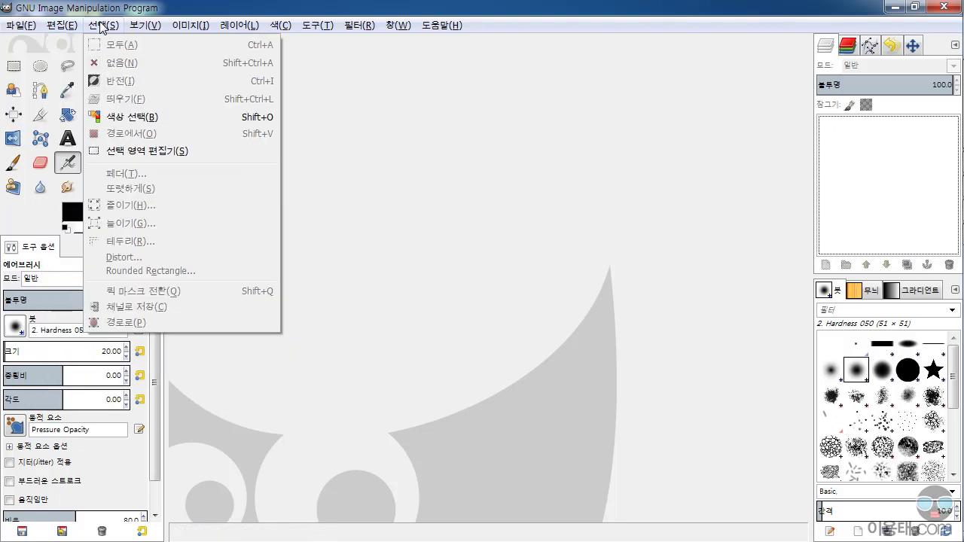
{"action": "mouse_move", "coordinate": [134, 28]}
{"action": "mouse_move", "coordinate": [193, 26]}
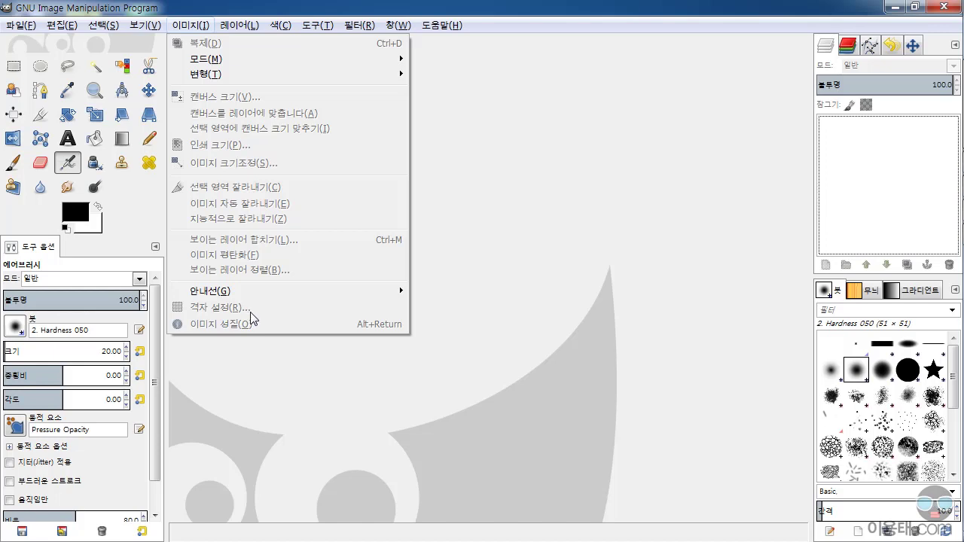
{"action": "mouse_move", "coordinate": [318, 27]}
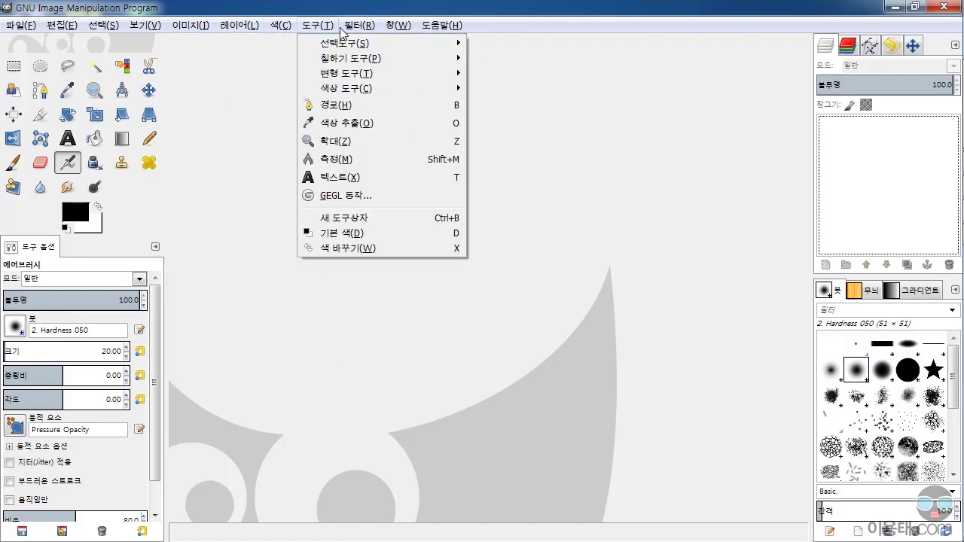
{"action": "mouse_move", "coordinate": [226, 27]}
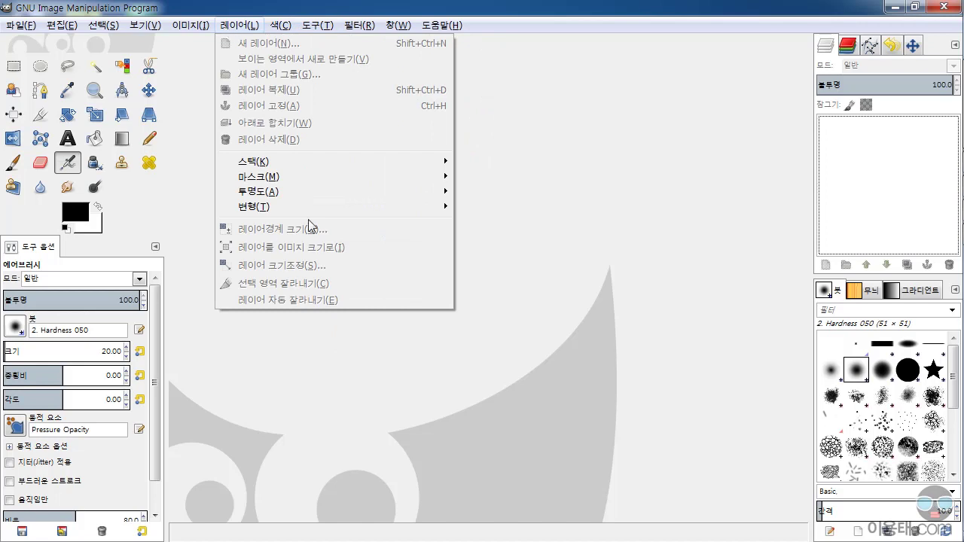
{"action": "mouse_move", "coordinate": [59, 32]}
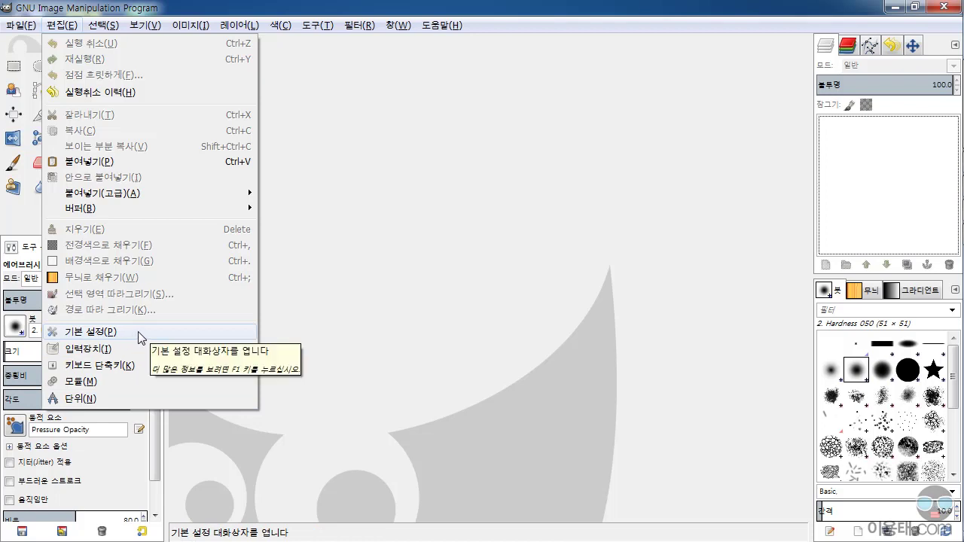
{"action": "left_click", "coordinate": [138, 332]}
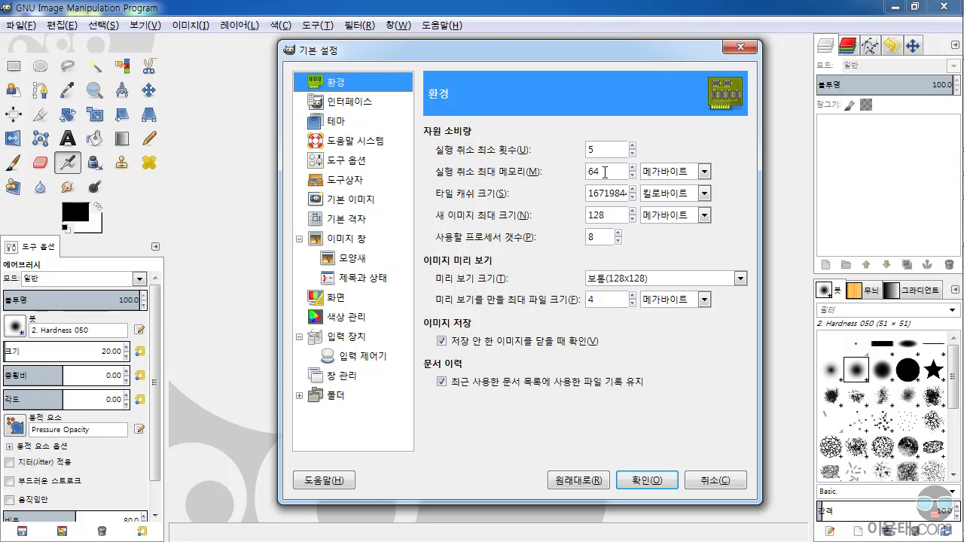
Examine the undo, memory, processor count and image saving settings on the Environment page.
{"action": "mouse_move", "coordinate": [605, 172]}
{"action": "mouse_move", "coordinate": [599, 149]}
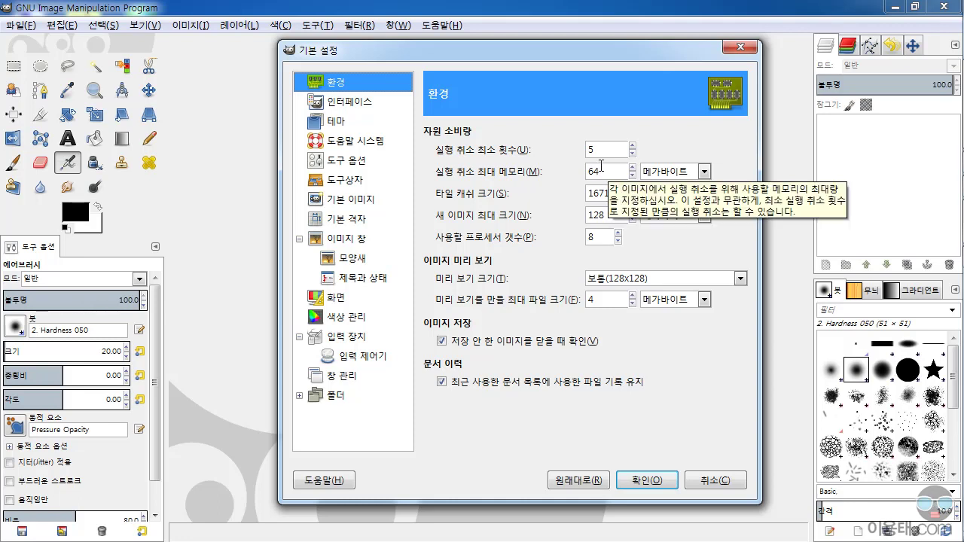
{"action": "left_click", "coordinate": [596, 154]}
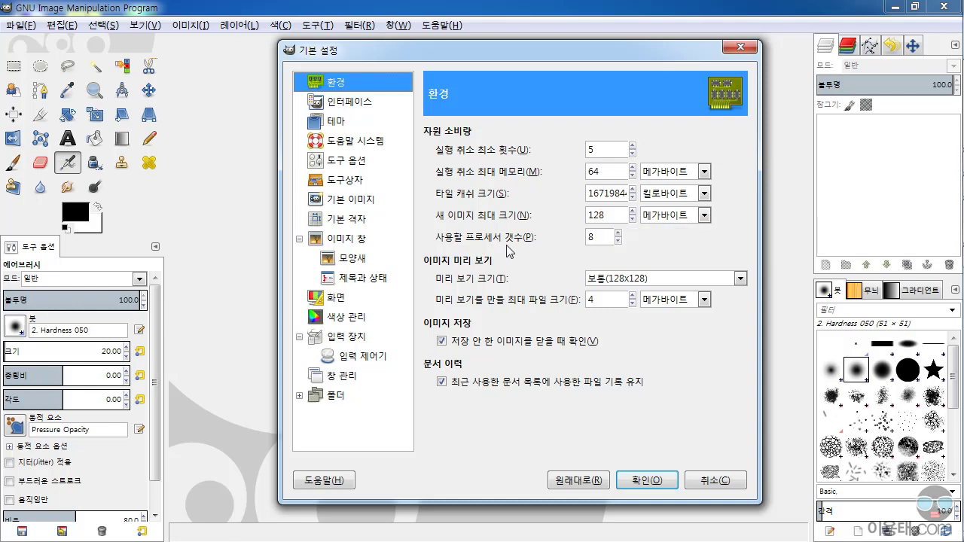
{"action": "left_click", "coordinate": [591, 239]}
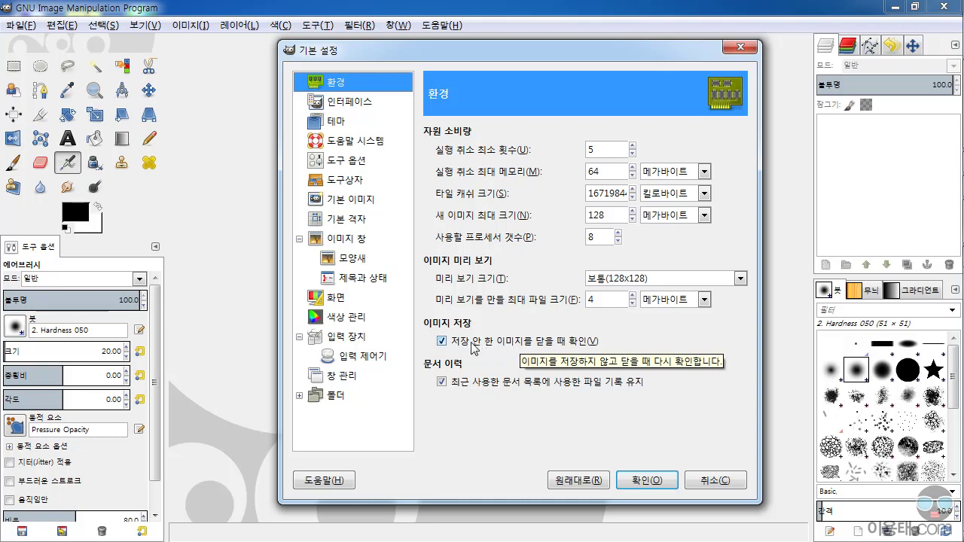
Examine the Interface page's language choices and the keyboard shortcuts assigned to the editing commands.
{"action": "left_click", "coordinate": [356, 104]}
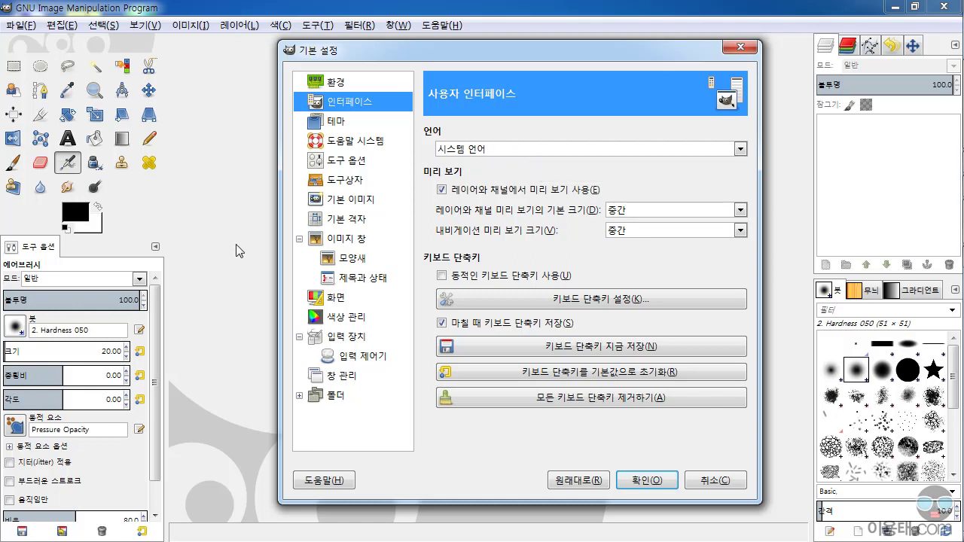
{"action": "left_click", "coordinate": [740, 148]}
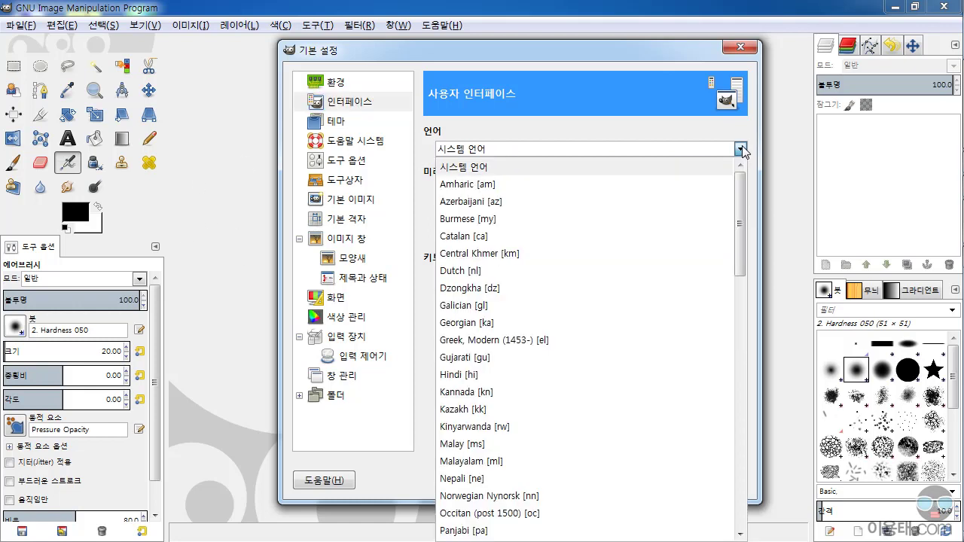
{"action": "left_click", "coordinate": [556, 127]}
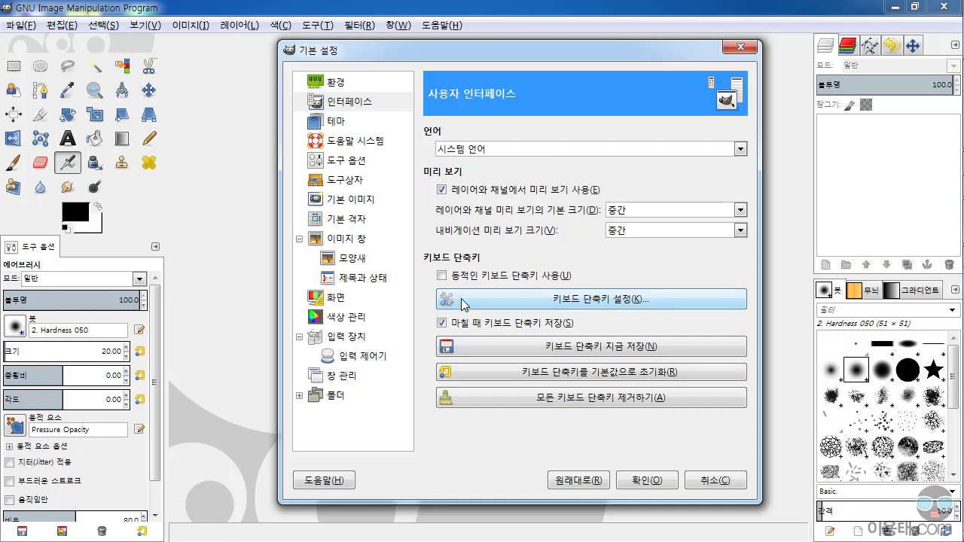
{"action": "left_click", "coordinate": [59, 27]}
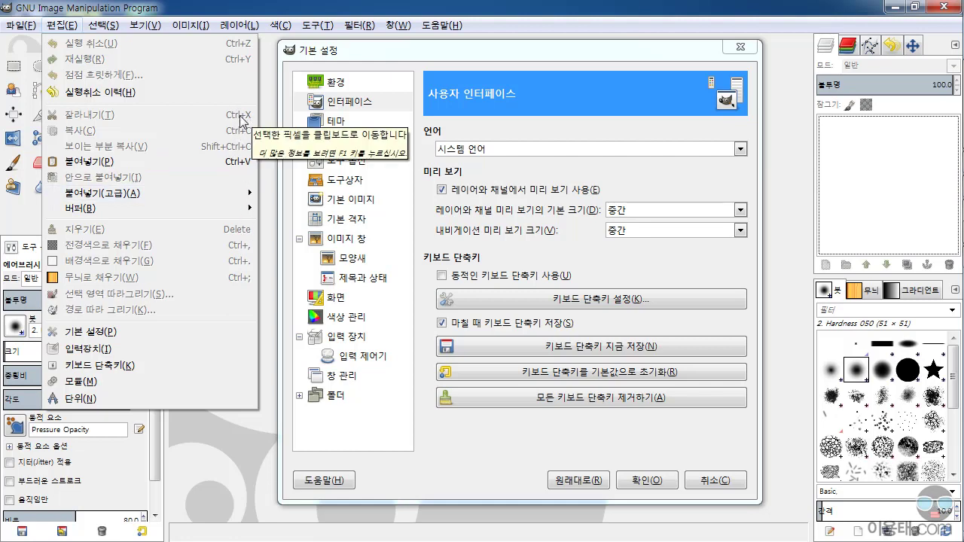
{"action": "mouse_move", "coordinate": [170, 202]}
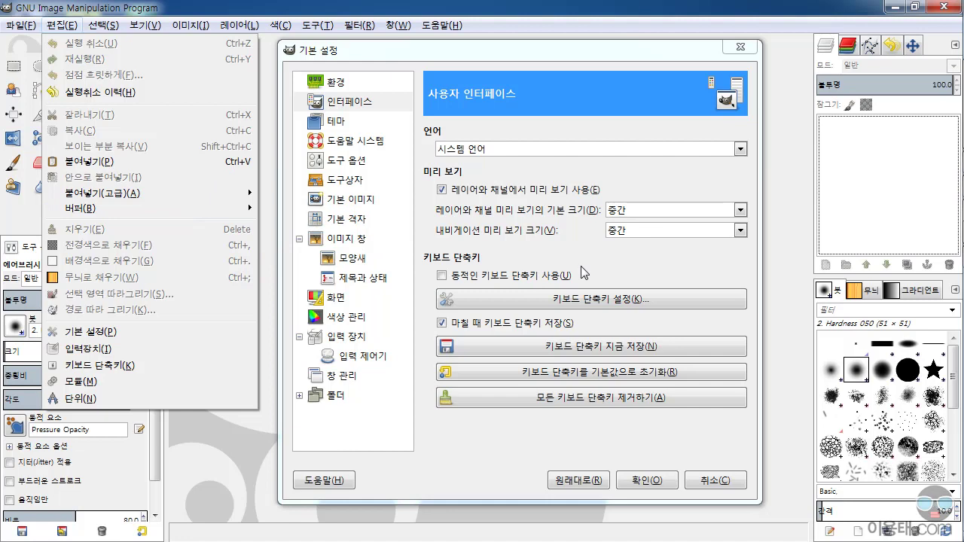
{"action": "left_click", "coordinate": [616, 270]}
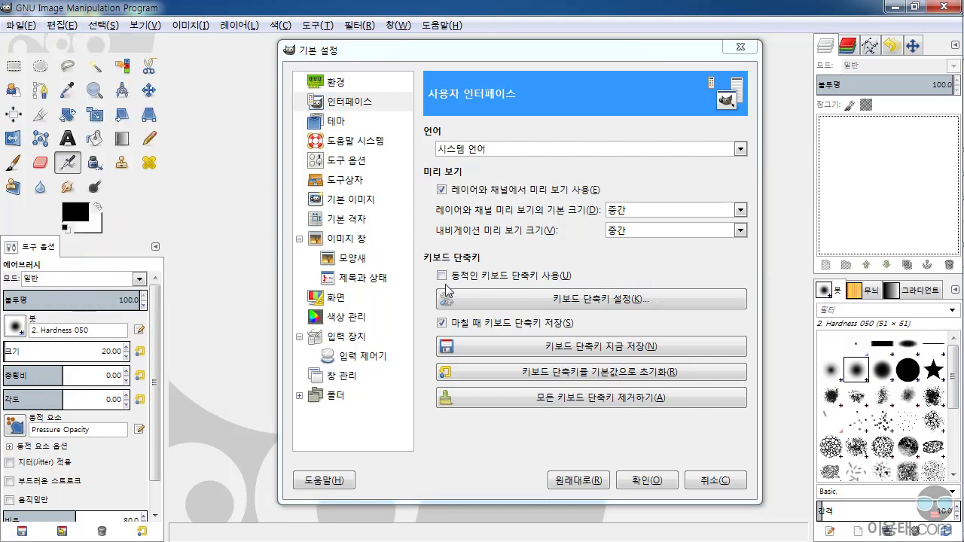
Open the keyboard shortcut editor and expand the File group of actions.
{"action": "left_click", "coordinate": [485, 299]}
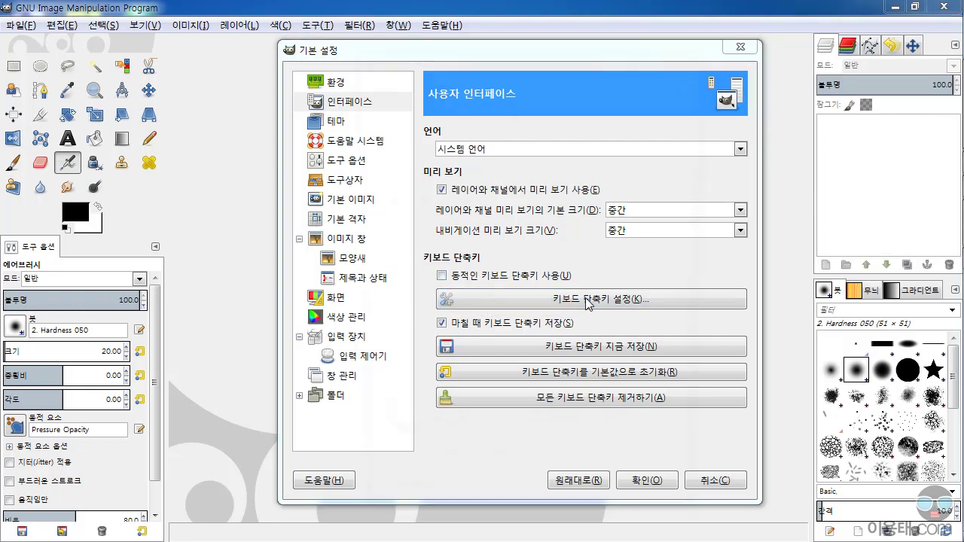
{"action": "left_click_drag", "start_coordinate": [553, 58], "coordinate": [642, 47]}
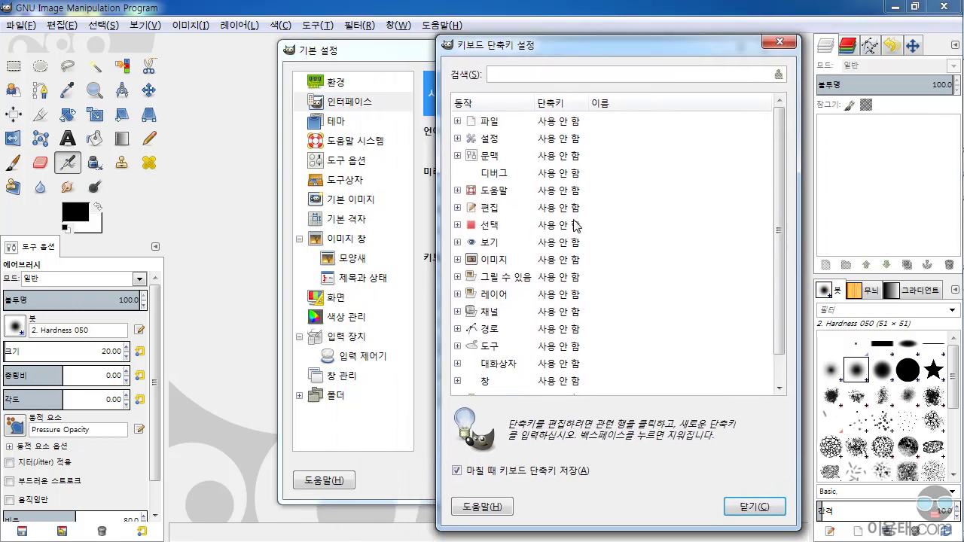
{"action": "left_click", "coordinate": [458, 122]}
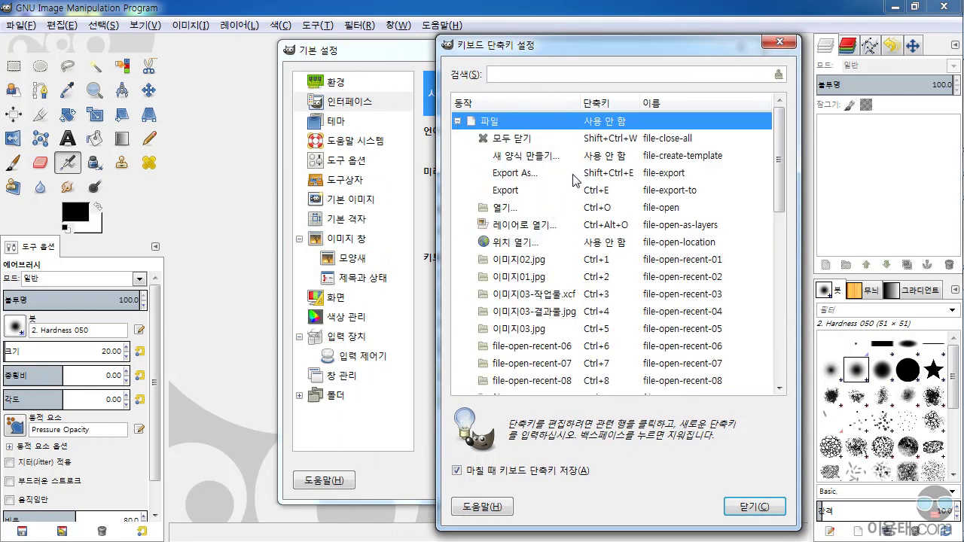
{"action": "left_click_drag", "start_coordinate": [783, 178], "coordinate": [783, 169]}
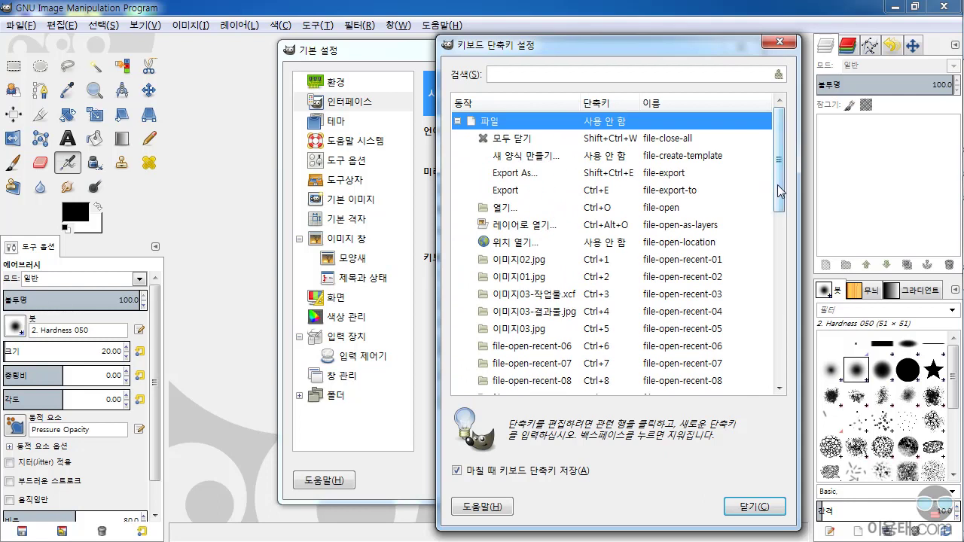
Try to assign Ctrl+X to the file Open action and cancel the reassignment.
{"action": "left_click", "coordinate": [595, 210]}
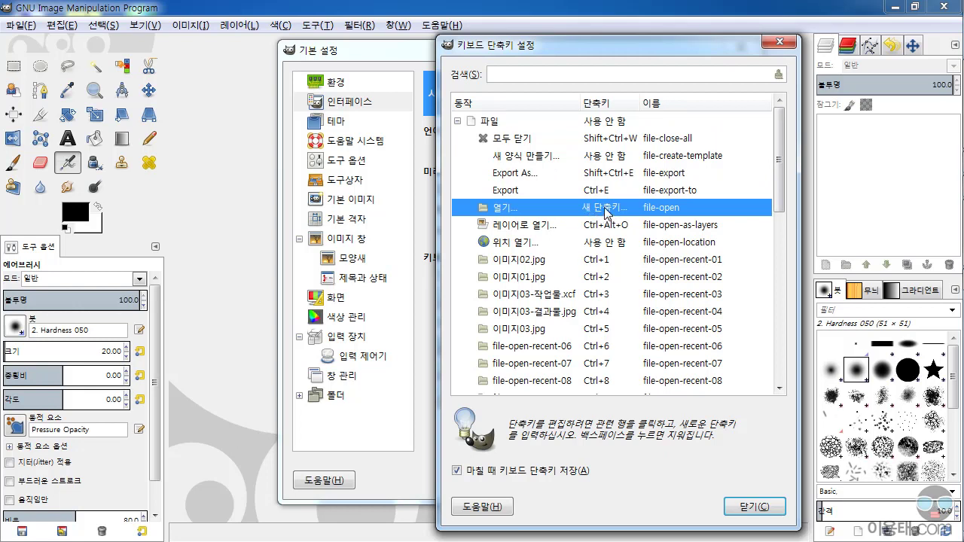
{"action": "key", "text": "ctrl+o"}
{"action": "key", "text": "ctrl+o"}
{"action": "left_click", "coordinate": [601, 213]}
{"action": "key", "text": "ctrl+x"}
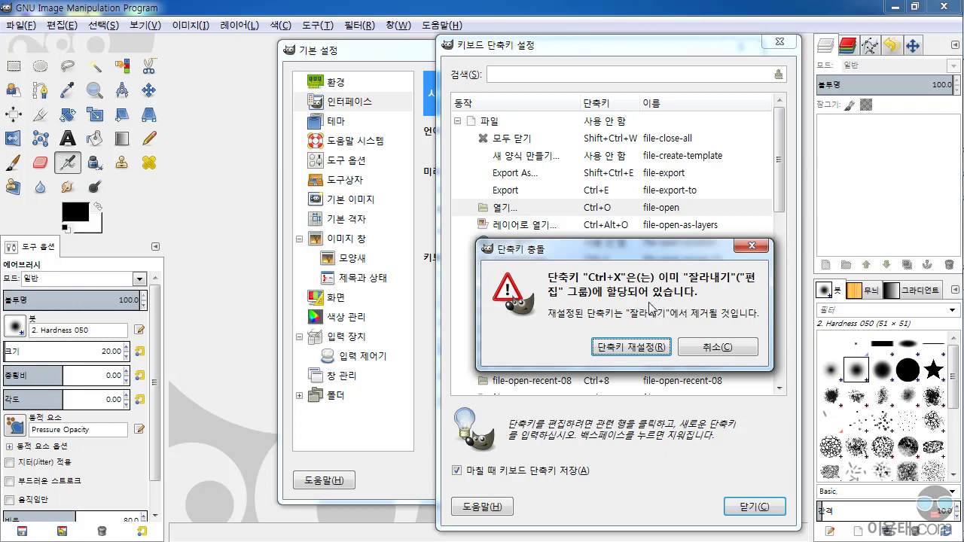
{"action": "left_click", "coordinate": [719, 348]}
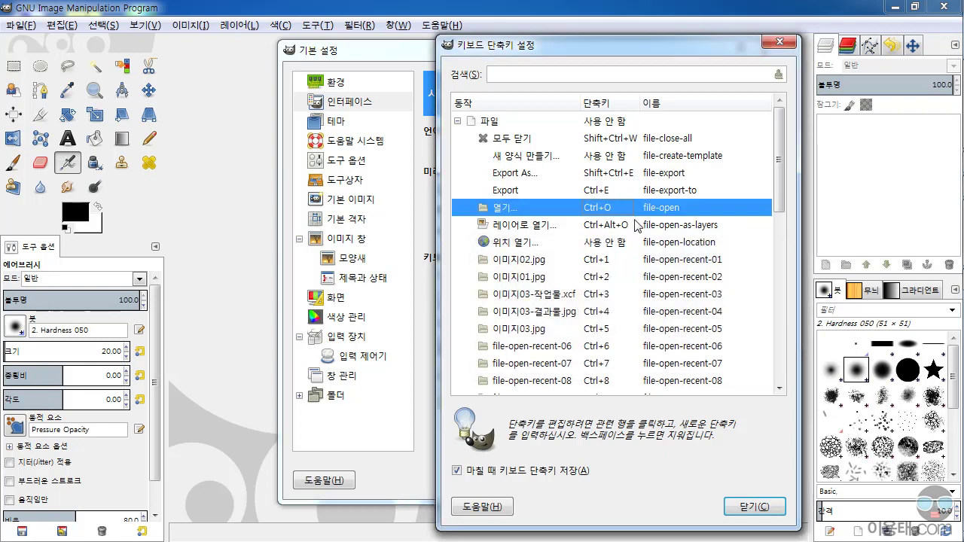
Set the file Open action's shortcut to Shift+Ctrl+Alt+O and restore it to Ctrl+O.
{"action": "left_click", "coordinate": [607, 211]}
{"action": "key", "text": "shift+ctrl+alt+o"}
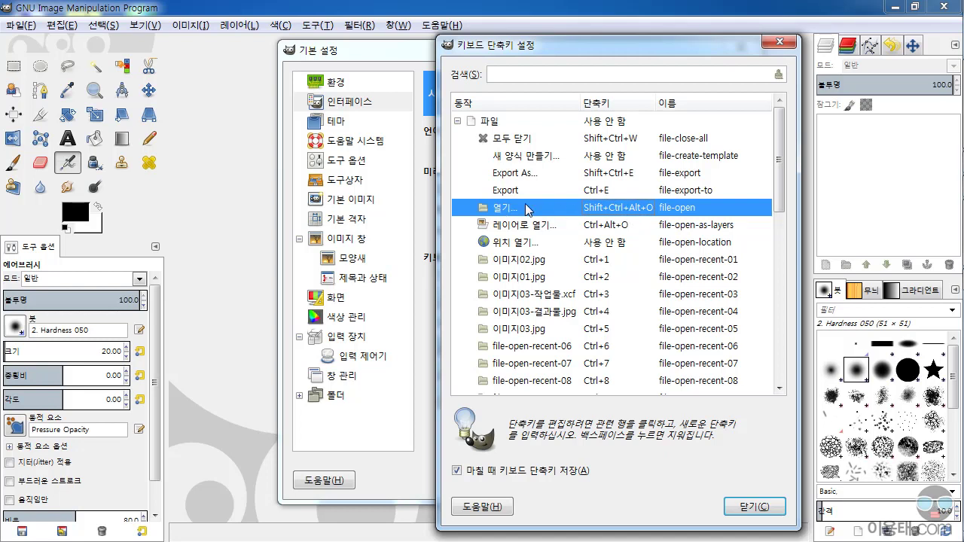
{"action": "left_click", "coordinate": [616, 208]}
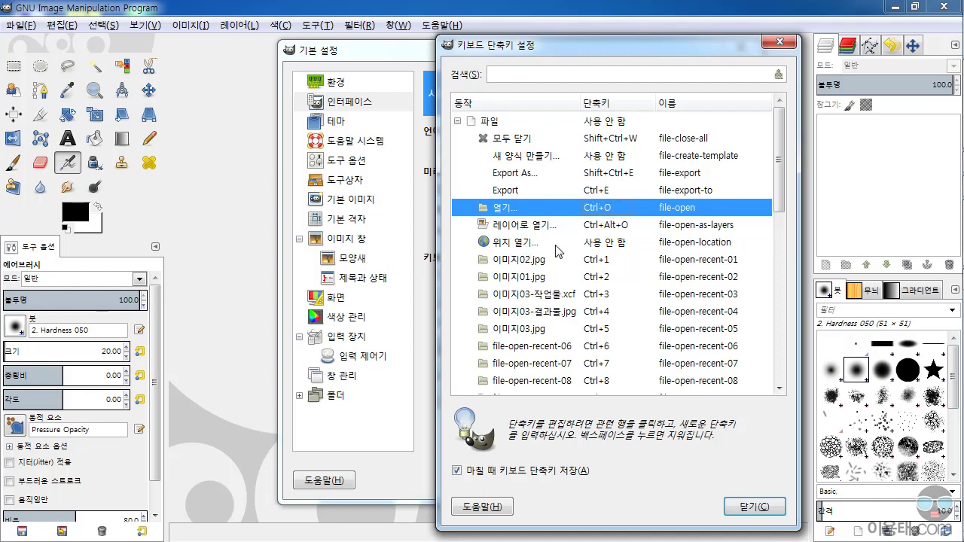
Assign Shift+Ctrl+Alt+O to the Open Location action and close the shortcut editor.
{"action": "left_click", "coordinate": [606, 243]}
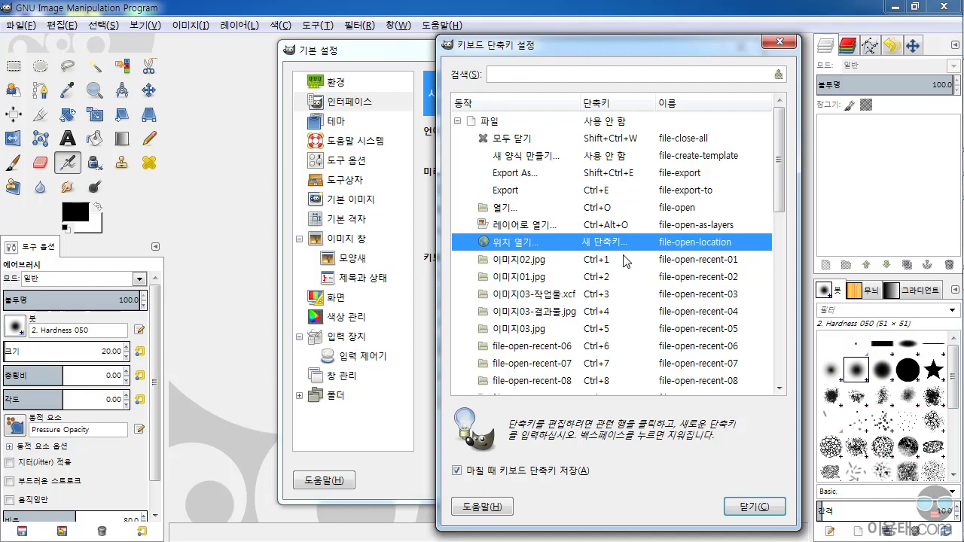
{"action": "key", "text": "shift+ctrl+alt+o"}
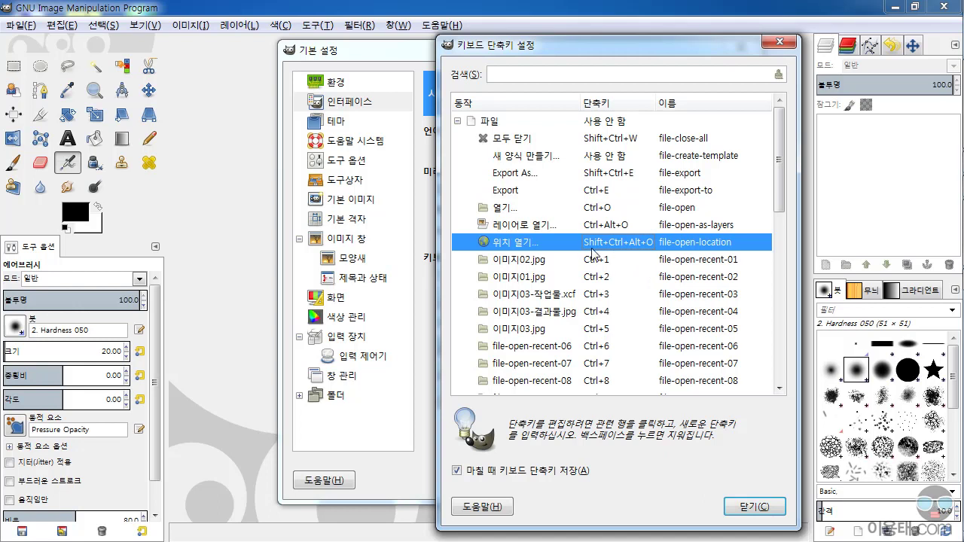
{"action": "left_click", "coordinate": [616, 245]}
{"action": "key", "text": "ctrl+shift+alt+o"}
{"action": "left_click", "coordinate": [753, 507]}
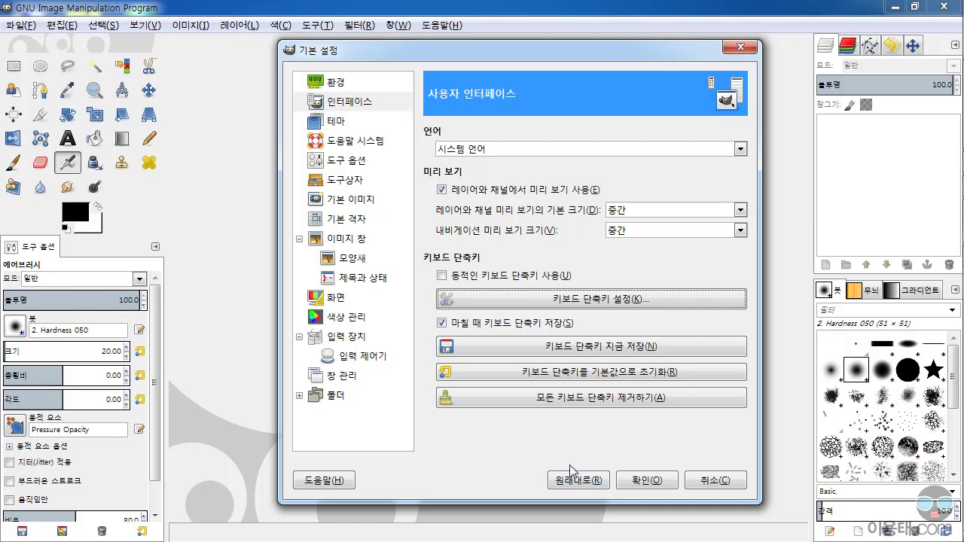
Look through the Theme, Help System and Tool Options pages of the preferences.
{"action": "left_click", "coordinate": [336, 124]}
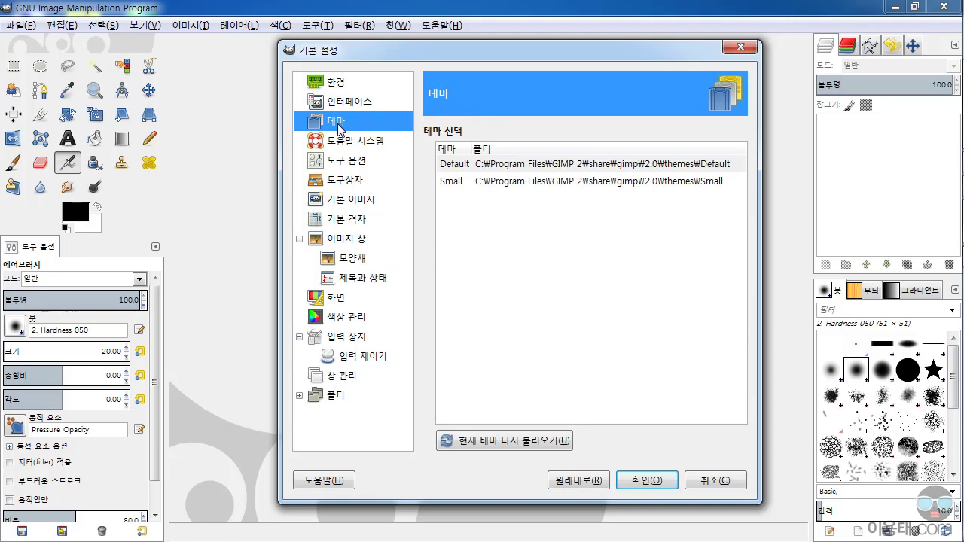
{"action": "left_click", "coordinate": [346, 143]}
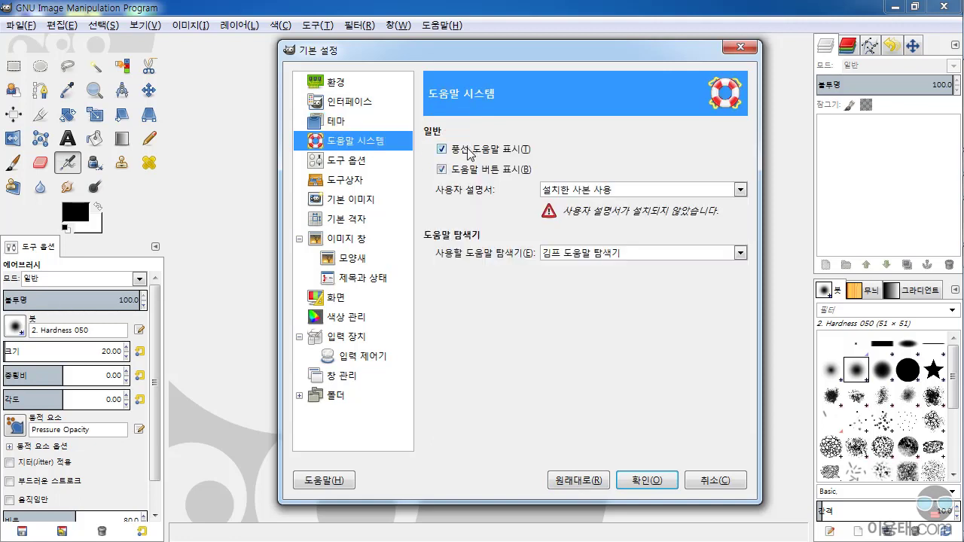
{"action": "left_click", "coordinate": [350, 166]}
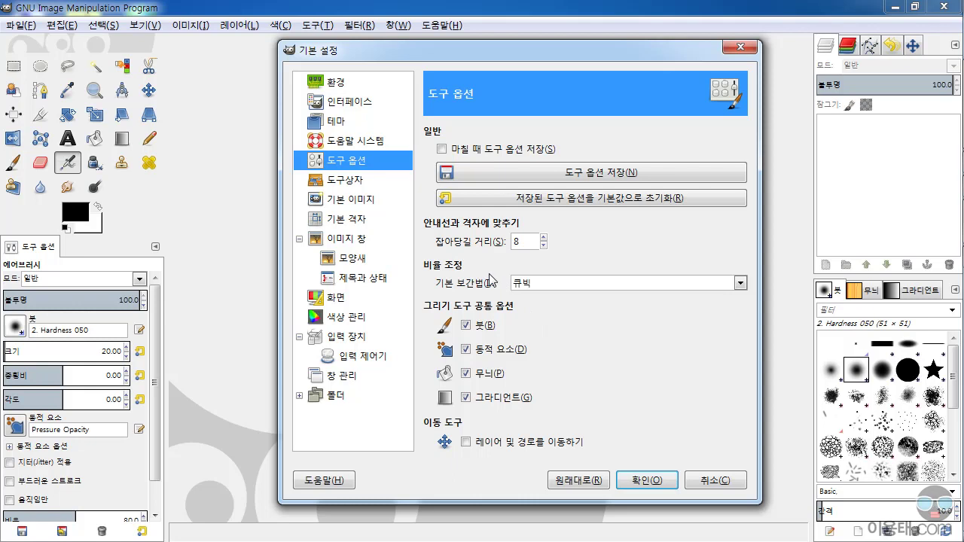
On the Toolbox preferences page, hide the Rectangle Select tool and make it visible again.
{"action": "left_click", "coordinate": [348, 183]}
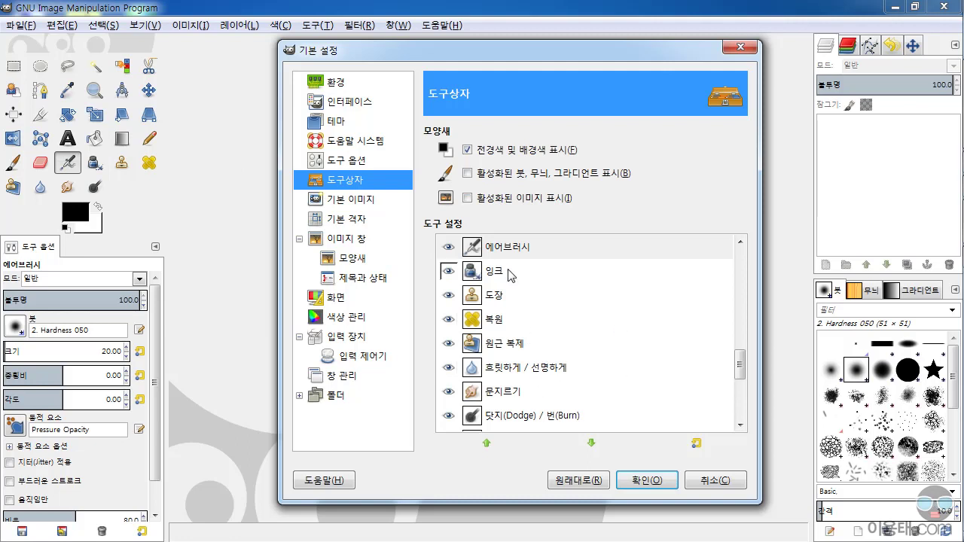
{"action": "left_click_drag", "start_coordinate": [741, 372], "coordinate": [748, 245]}
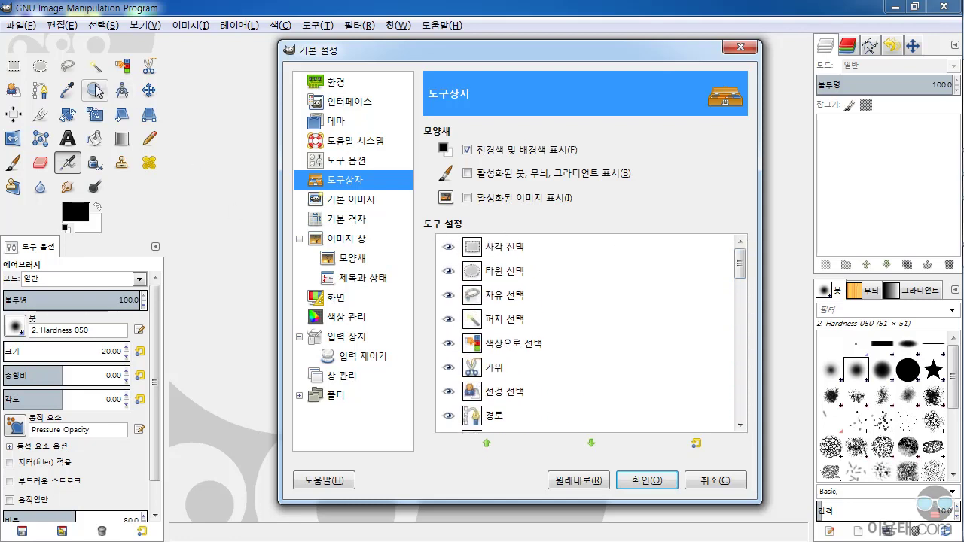
{"action": "left_click", "coordinate": [448, 247]}
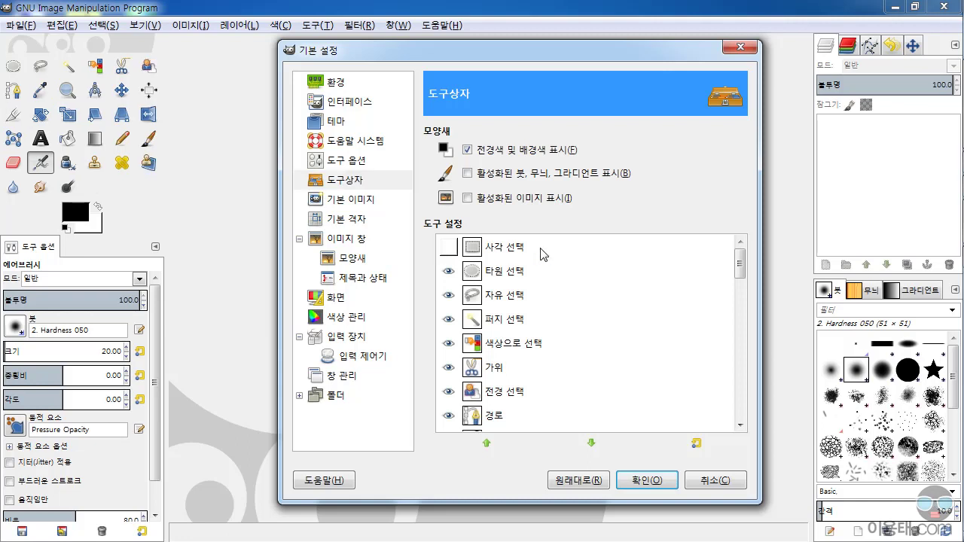
{"action": "left_click", "coordinate": [449, 249]}
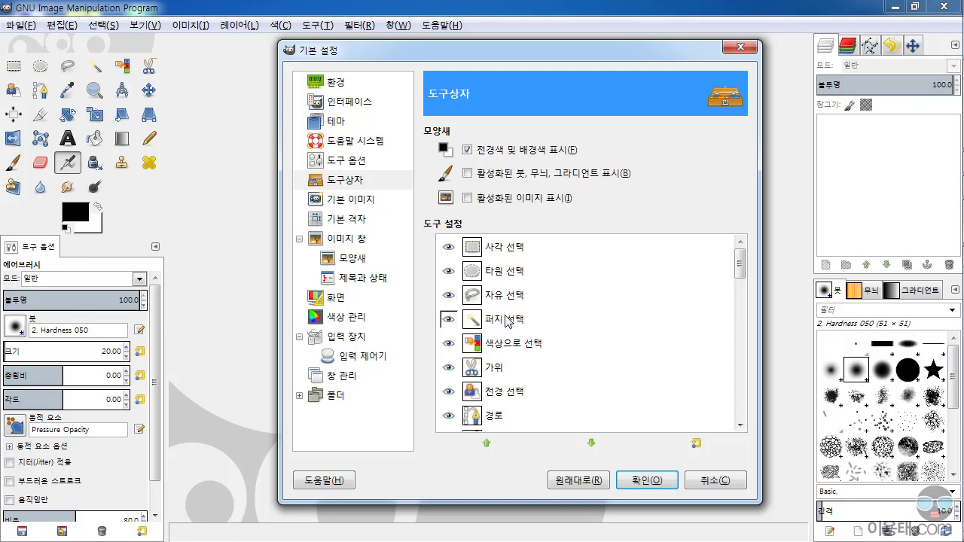
Look through the tool list on the Toolbox preferences page, comparing it with the tools in the toolbox.
{"action": "left_click_drag", "start_coordinate": [744, 270], "coordinate": [687, 390]}
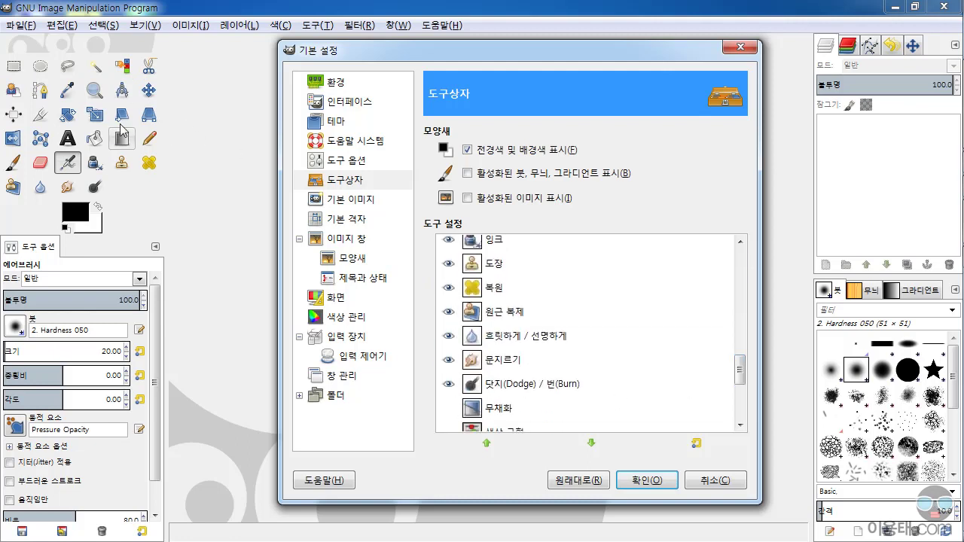
{"action": "left_click_drag", "start_coordinate": [741, 370], "coordinate": [706, 248]}
{"action": "left_click", "coordinate": [500, 280]}
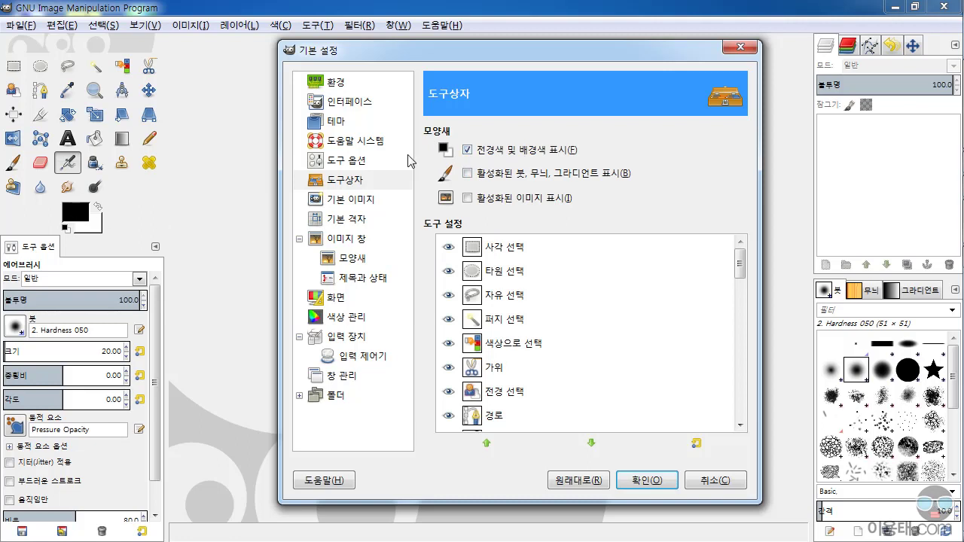
Toggle the toolbox display of foreground and background color, active brush, pattern and gradient, and active image, restoring each option.
{"action": "left_click", "coordinate": [469, 150]}
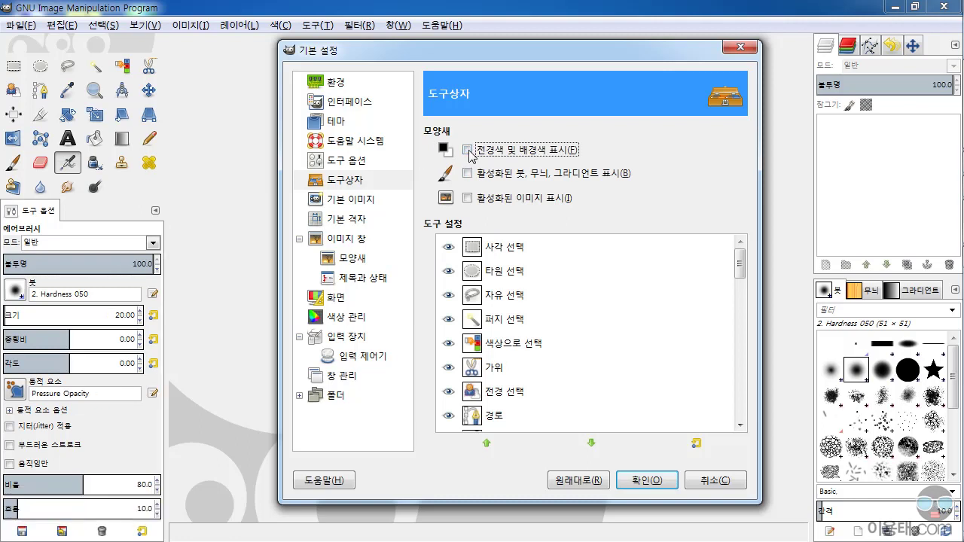
{"action": "left_click", "coordinate": [469, 151]}
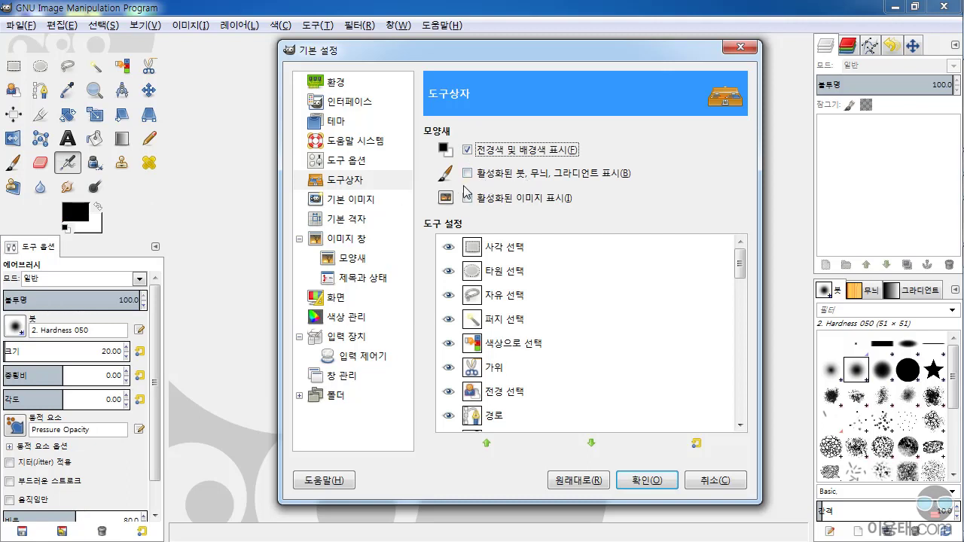
{"action": "left_click", "coordinate": [467, 173]}
{"action": "left_click", "coordinate": [467, 174]}
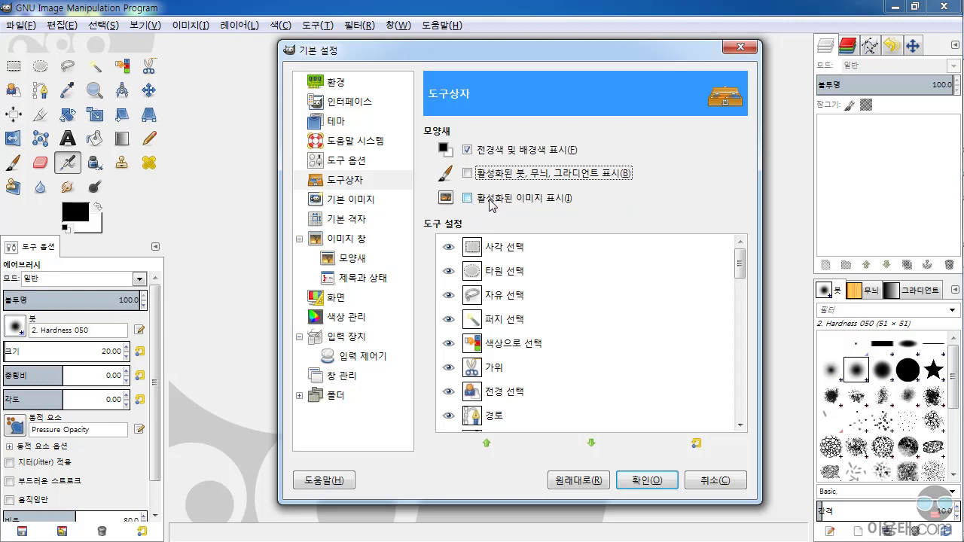
{"action": "left_click", "coordinate": [468, 199]}
{"action": "left_click", "coordinate": [467, 199]}
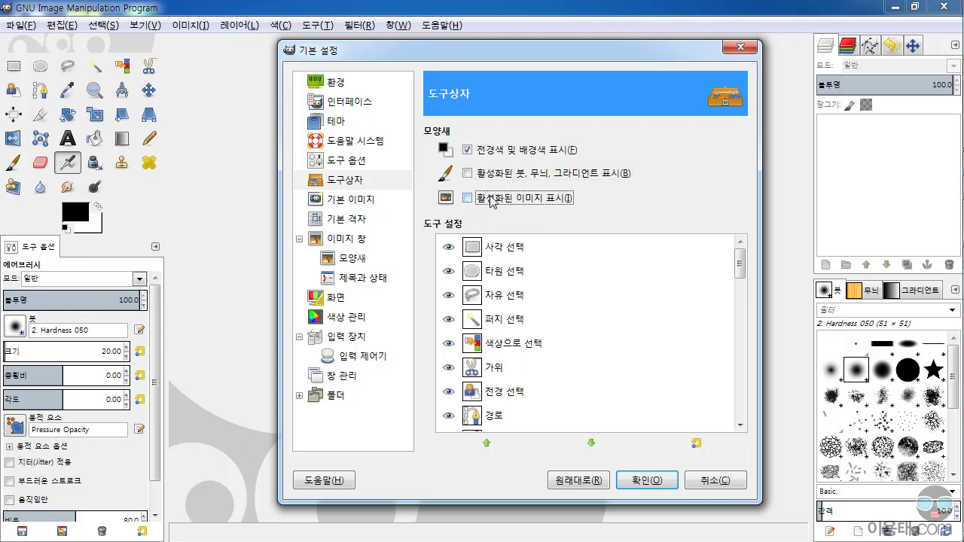
Review the Default Image and Default Grid preferences pages and close the preferences without applying changes.
{"action": "left_click", "coordinate": [348, 206]}
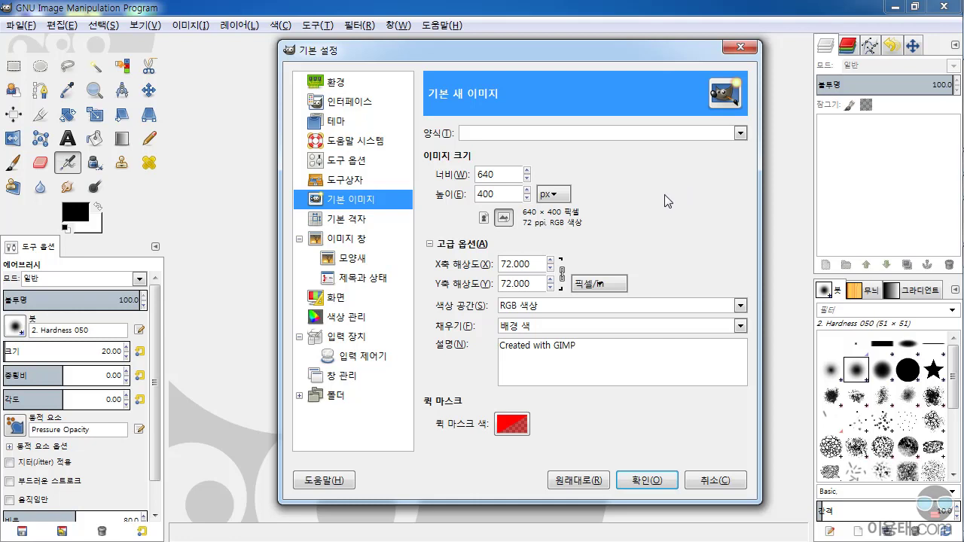
{"action": "left_click", "coordinate": [510, 219]}
{"action": "left_click", "coordinate": [362, 223]}
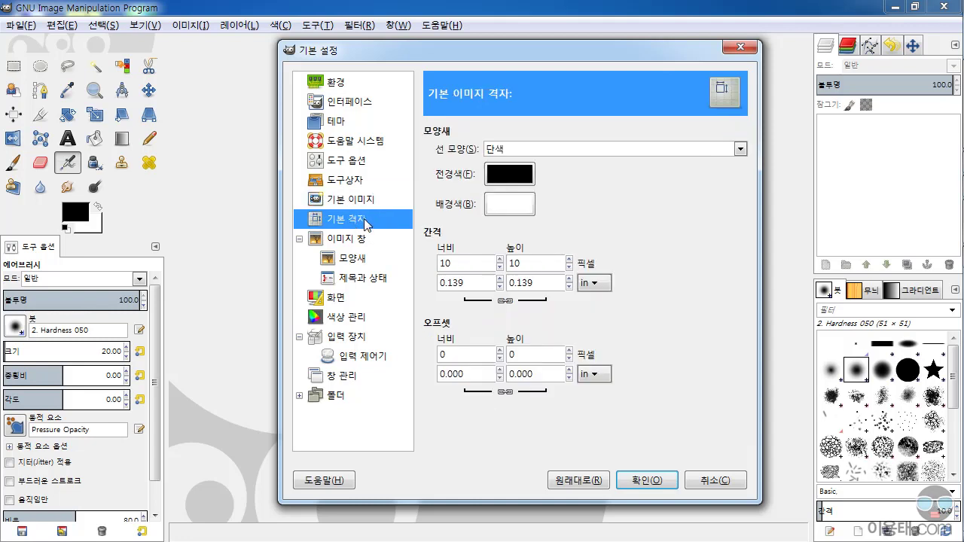
{"action": "left_click_drag", "start_coordinate": [503, 45], "coordinate": [680, 47]}
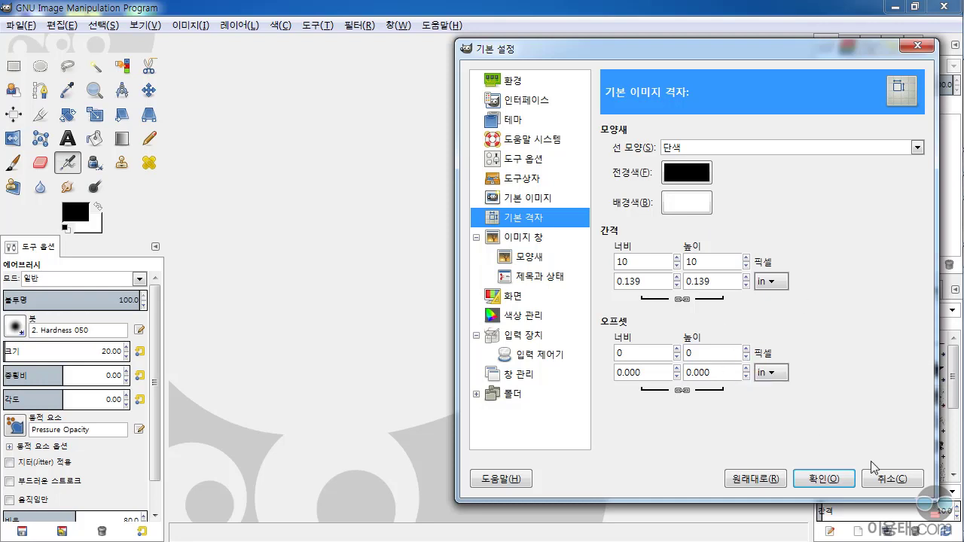
{"action": "left_click", "coordinate": [892, 478]}
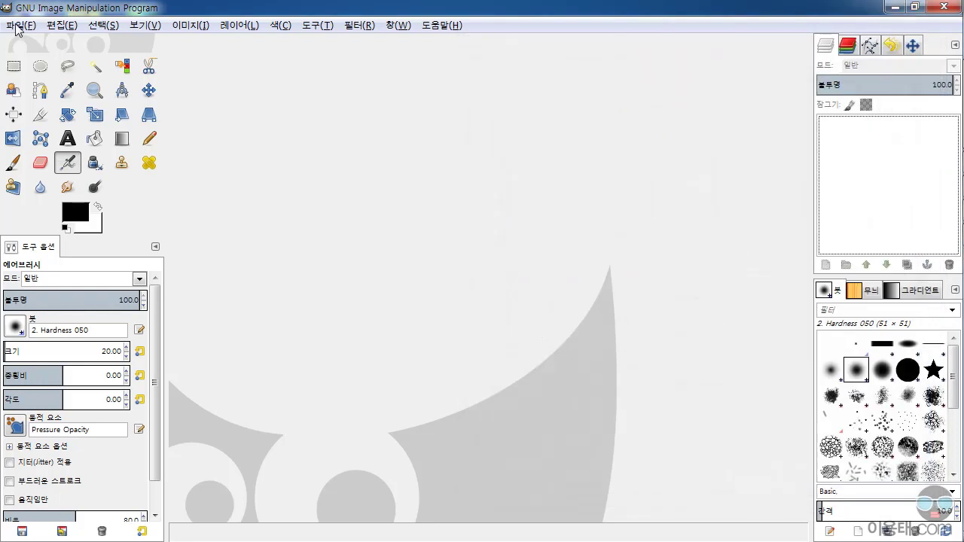
Create a new 640 × 400 px image and show the grid over it.
{"action": "left_click", "coordinate": [16, 27]}
{"action": "left_click", "coordinate": [42, 45]}
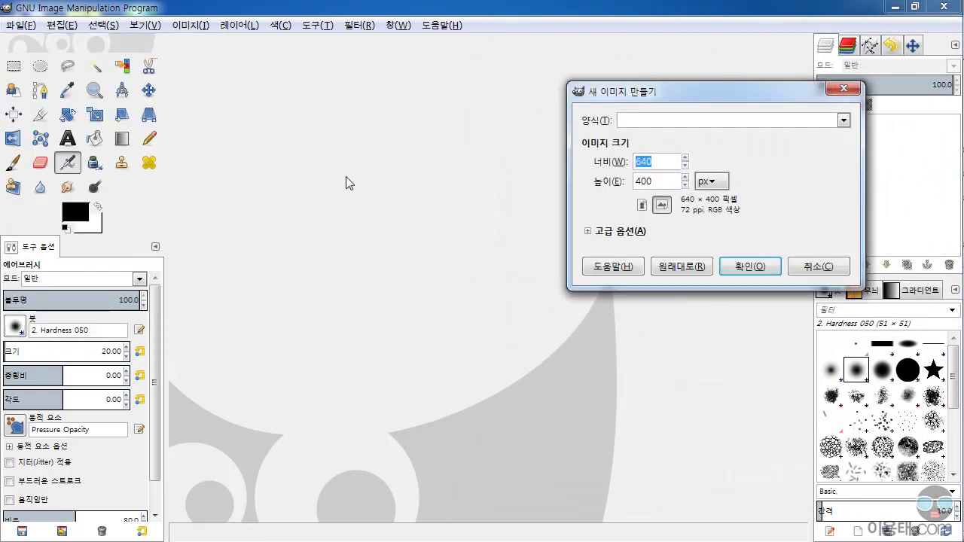
{"action": "left_click", "coordinate": [748, 267]}
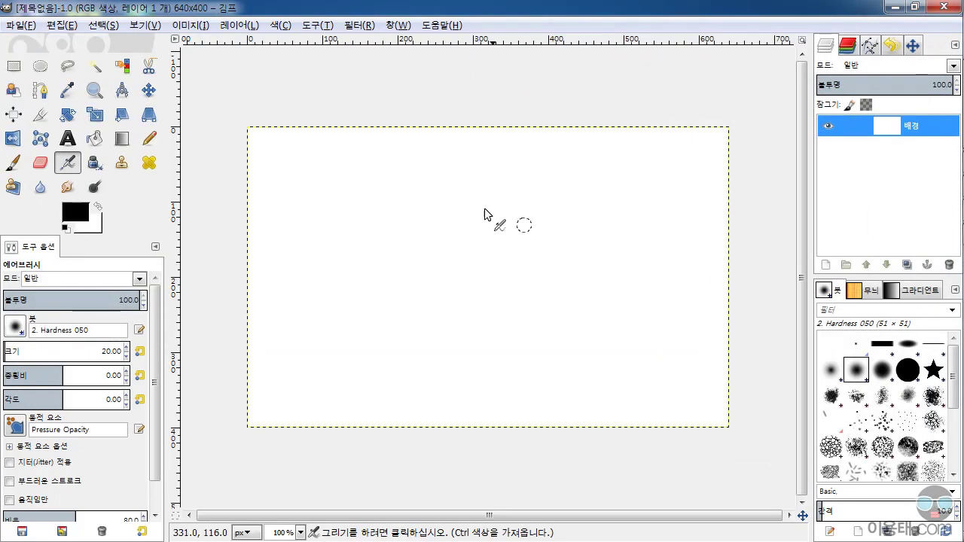
{"action": "left_click", "coordinate": [138, 27]}
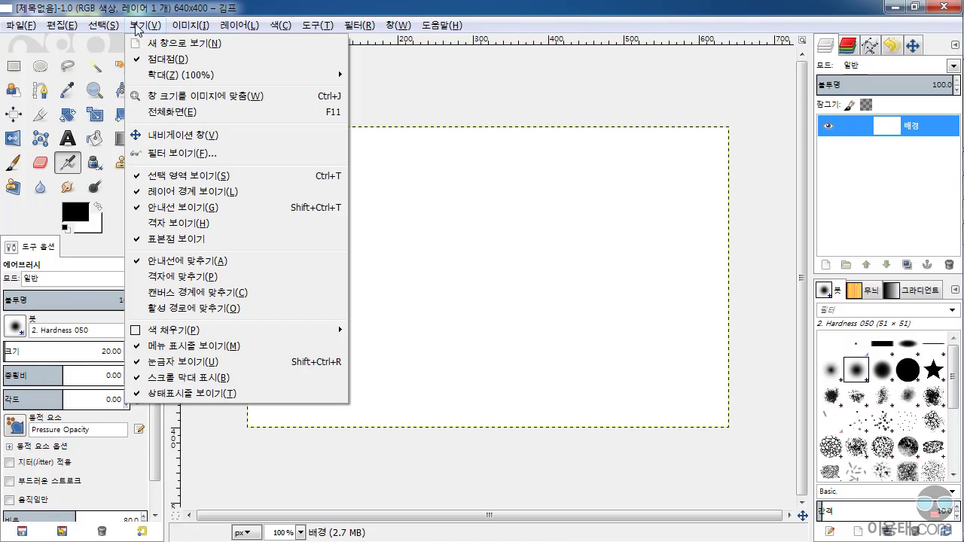
{"action": "left_click", "coordinate": [194, 225]}
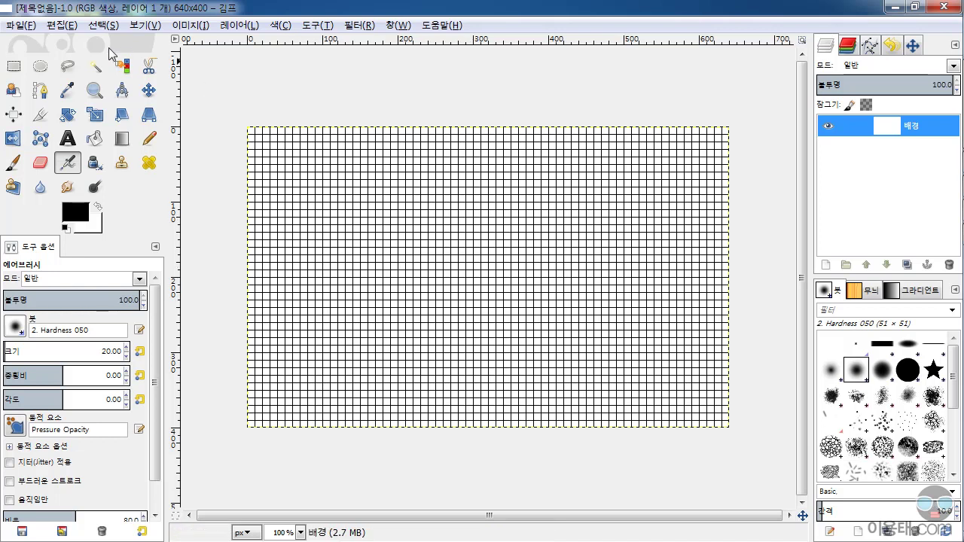
Check the Snap to Grid option among the view commands and reopen the preferences on the Default Grid page.
{"action": "left_click", "coordinate": [102, 25]}
{"action": "mouse_move", "coordinate": [143, 26]}
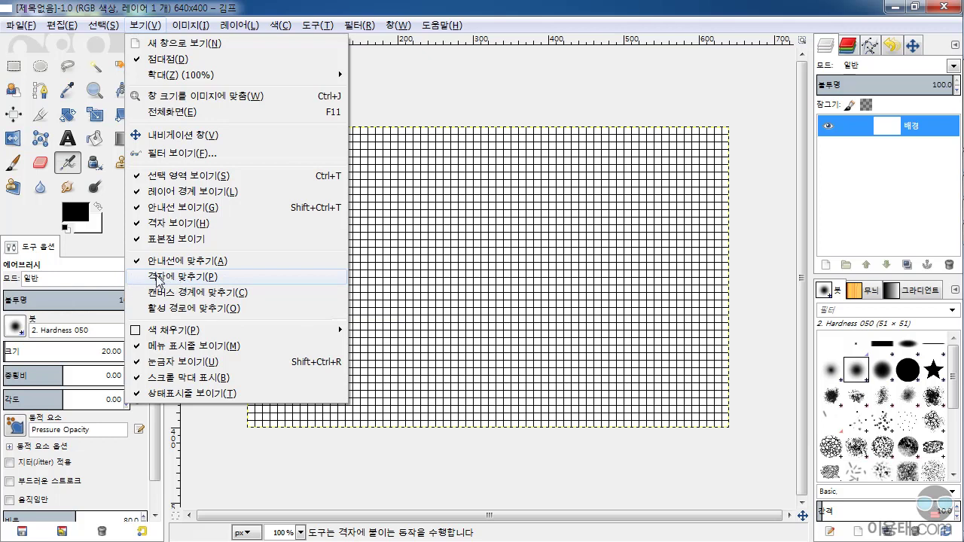
{"action": "mouse_move", "coordinate": [66, 30]}
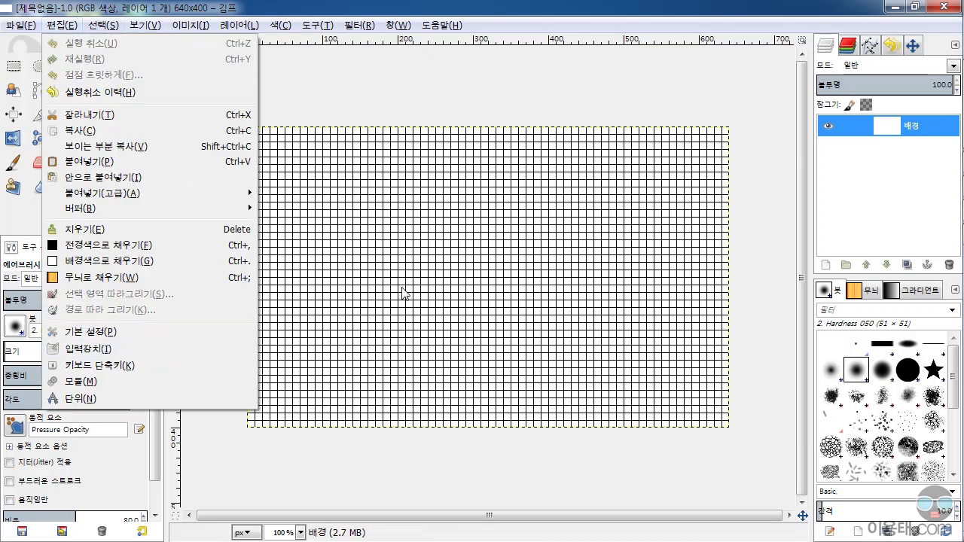
{"action": "left_click", "coordinate": [218, 332]}
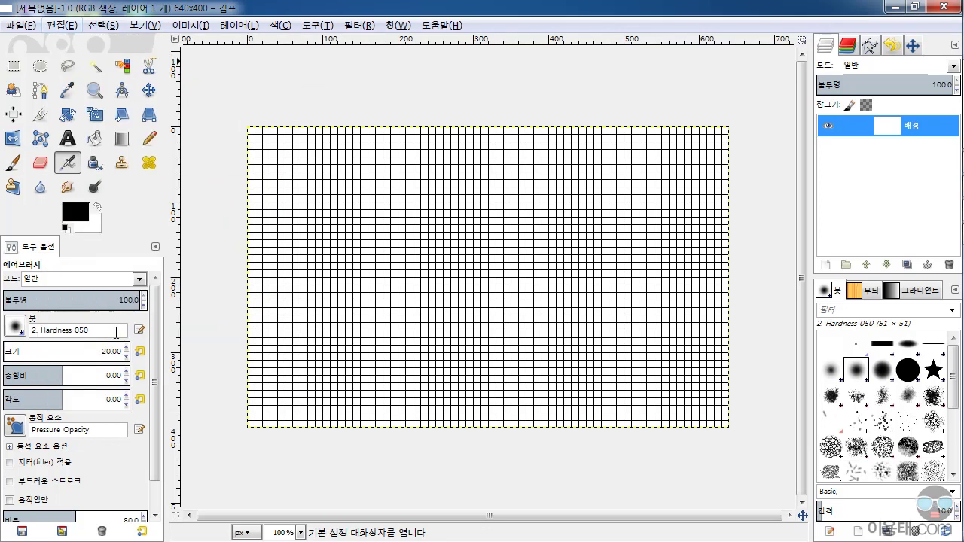
{"action": "left_click", "coordinate": [528, 220]}
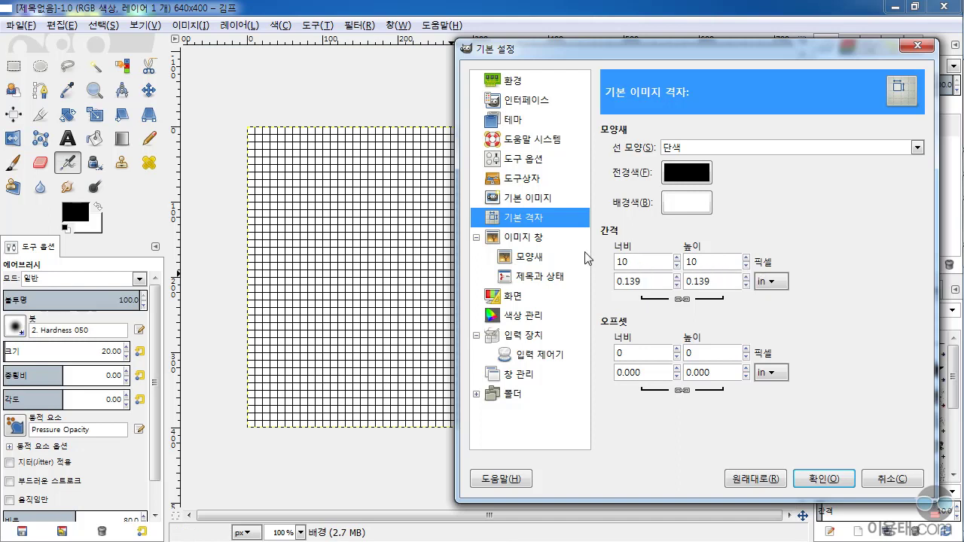
Compare the snap distance setting on the Tool Options page with the spacing settings on the Default Grid page.
{"action": "left_click", "coordinate": [540, 164]}
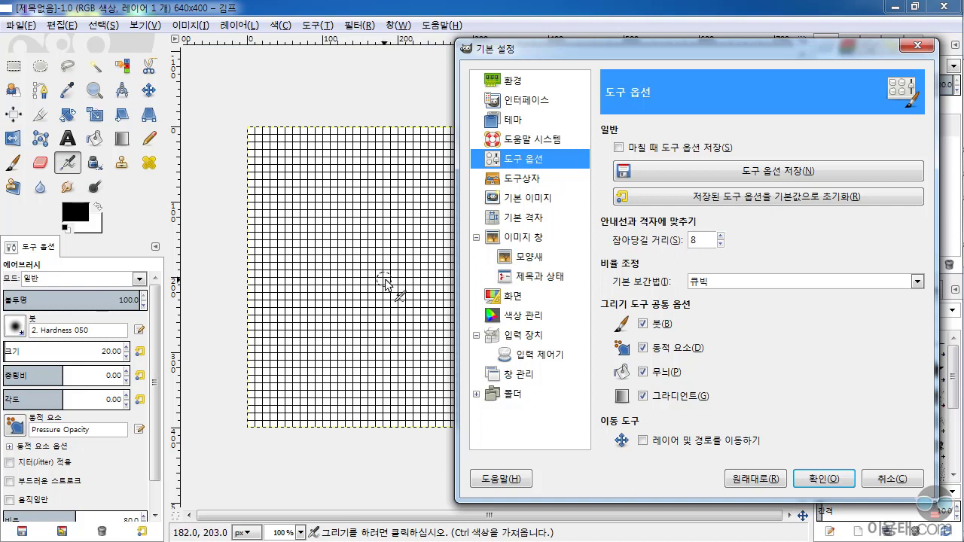
{"action": "left_click", "coordinate": [694, 240]}
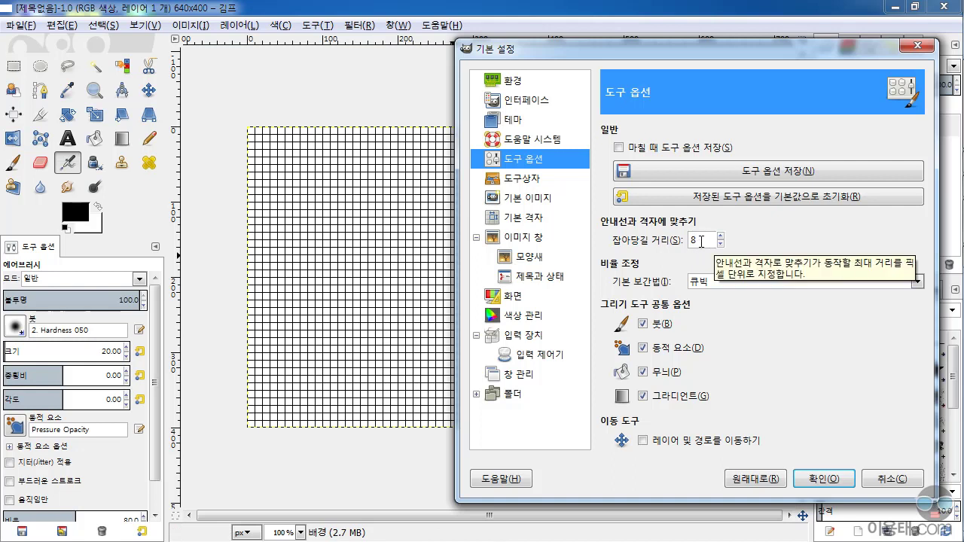
{"action": "left_click", "coordinate": [531, 218]}
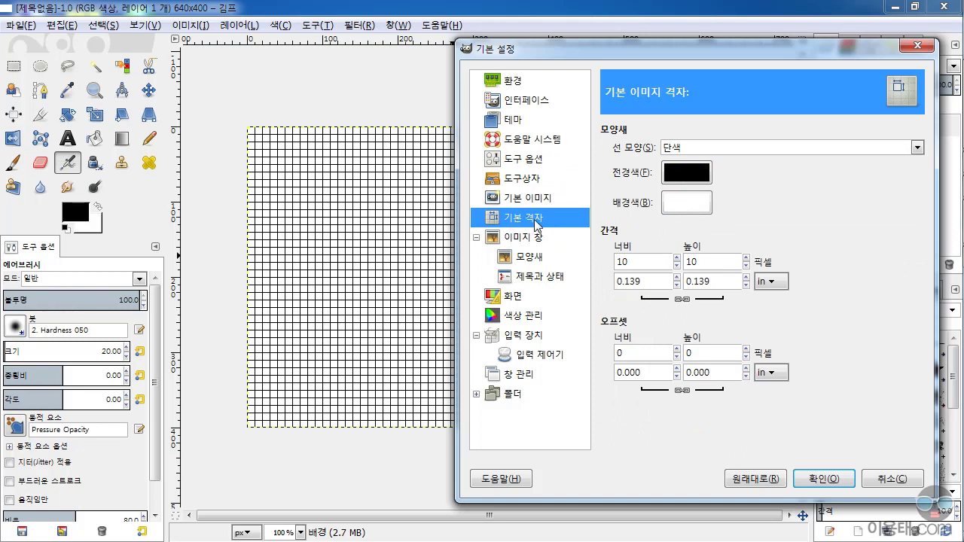
{"action": "left_click", "coordinate": [526, 163]}
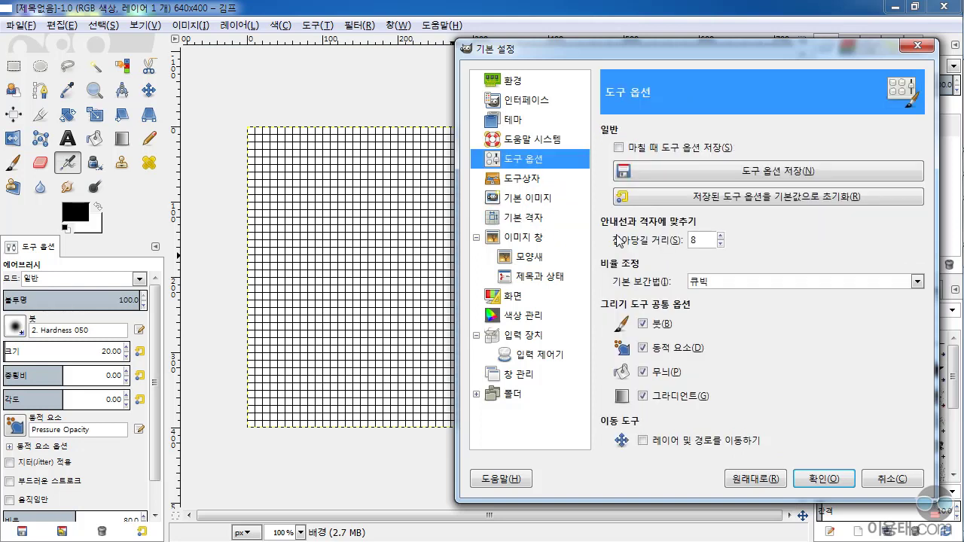
{"action": "left_click", "coordinate": [524, 220]}
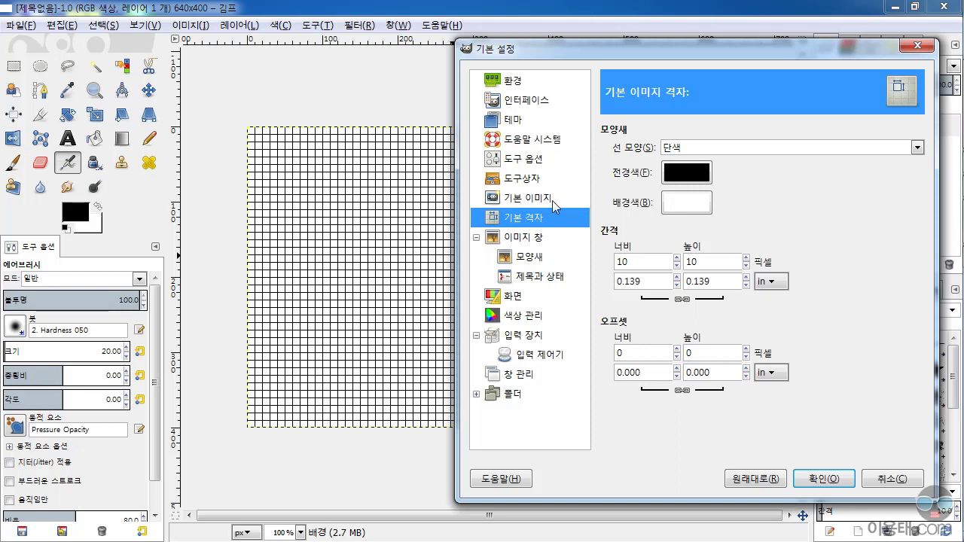
Look through the Image Windows, Appearance, Title and Status, Display, Color Management, Input Devices and Window Management preferences pages.
{"action": "left_click", "coordinate": [539, 241]}
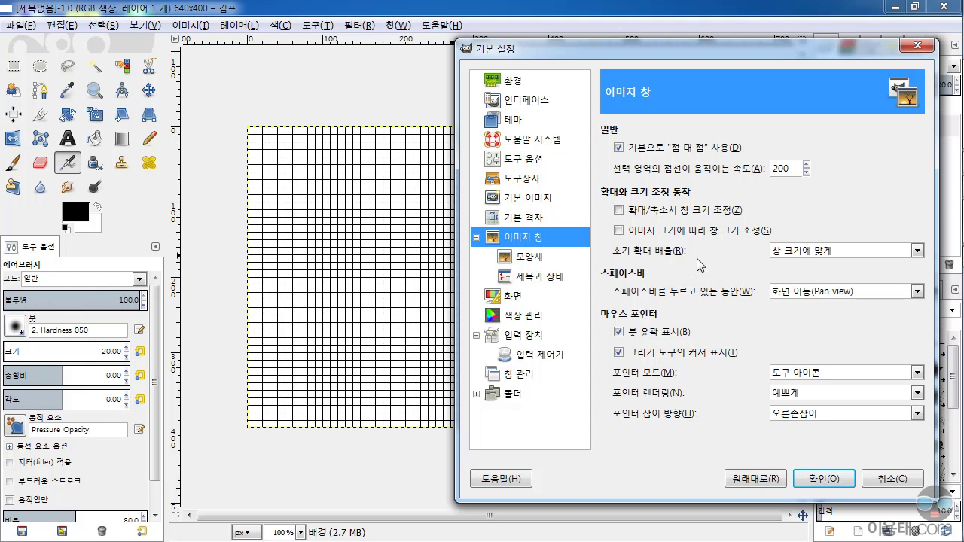
{"action": "left_click", "coordinate": [534, 260]}
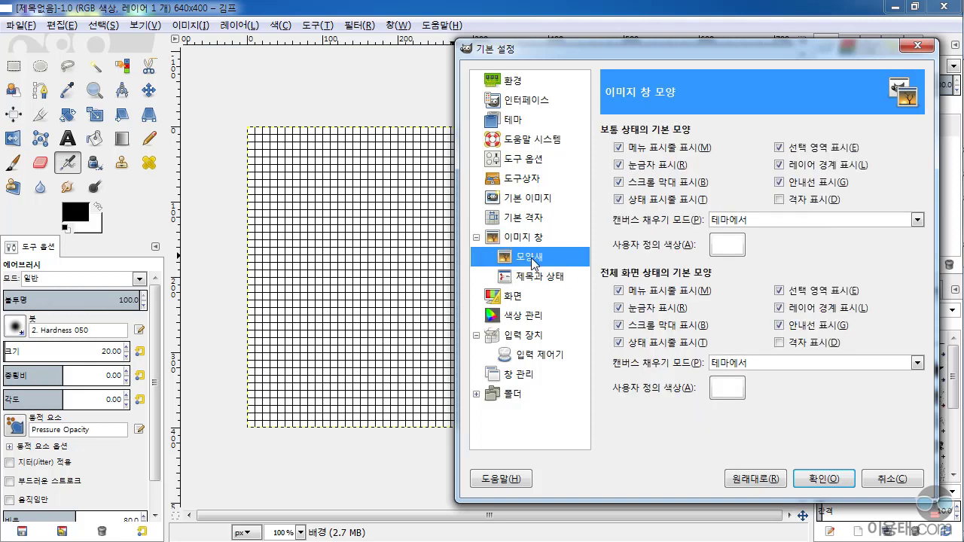
{"action": "left_click", "coordinate": [538, 277]}
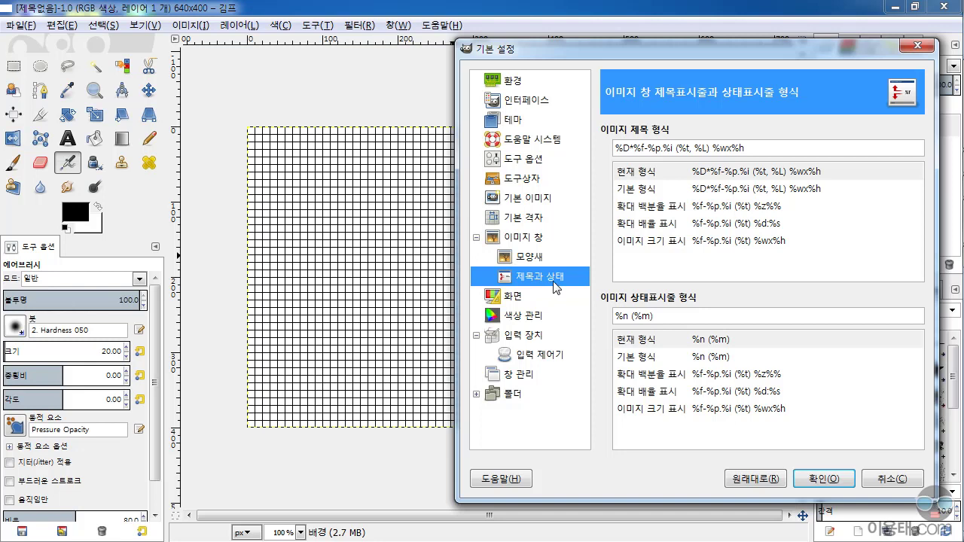
{"action": "left_click", "coordinate": [517, 297]}
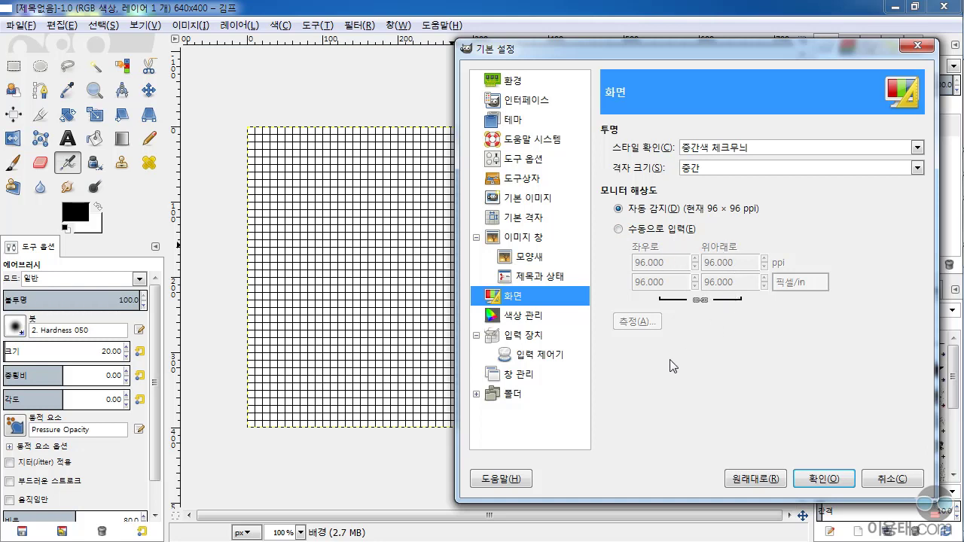
{"action": "left_click", "coordinate": [532, 319]}
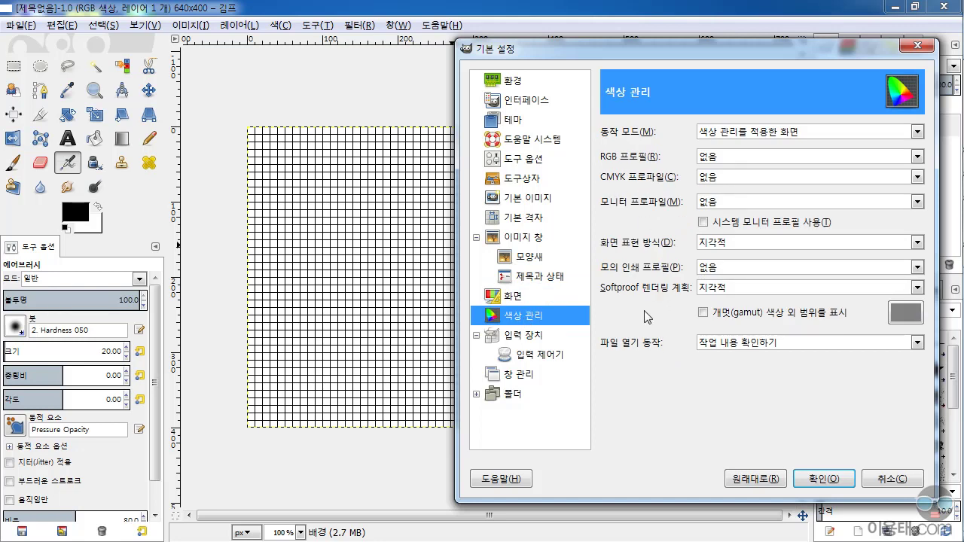
{"action": "left_click", "coordinate": [535, 340]}
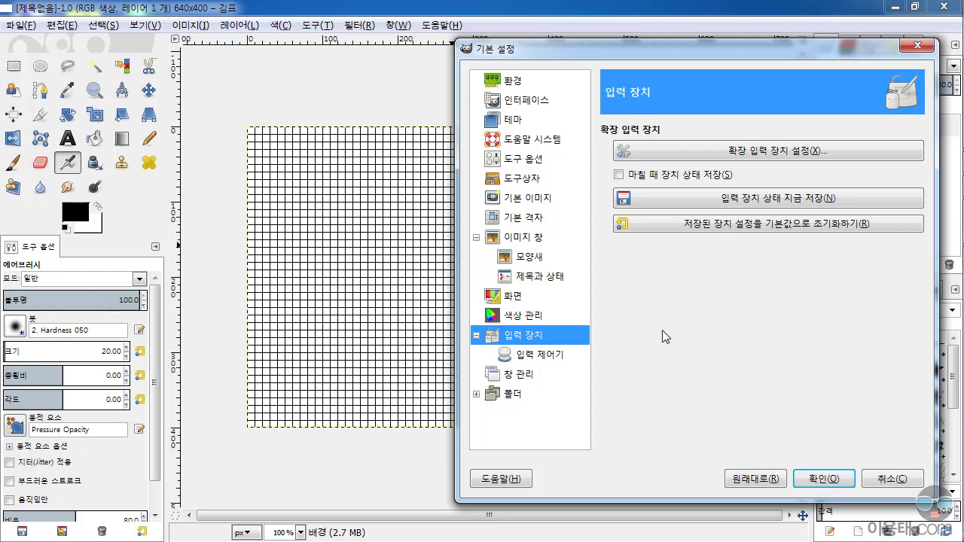
{"action": "left_click", "coordinate": [530, 374]}
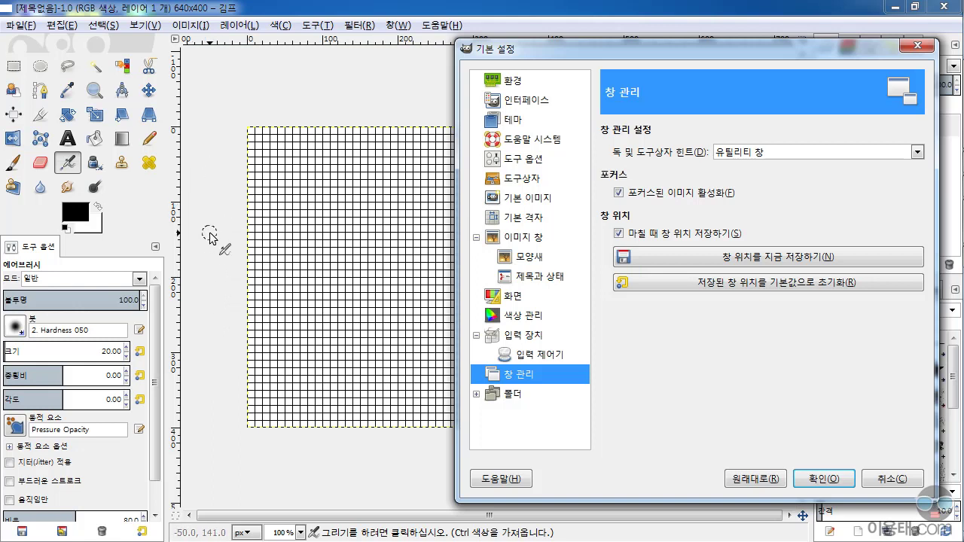
Examine the temporary and swap folder settings and expand the Folders group to view all its categories.
{"action": "left_click", "coordinate": [514, 400]}
{"action": "left_click", "coordinate": [476, 395]}
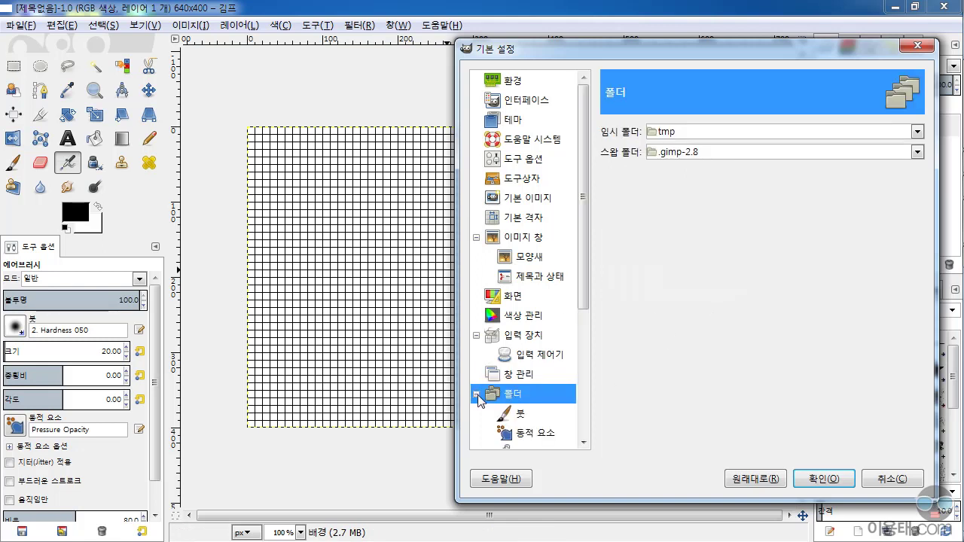
{"action": "left_click_drag", "start_coordinate": [588, 198], "coordinate": [583, 332]}
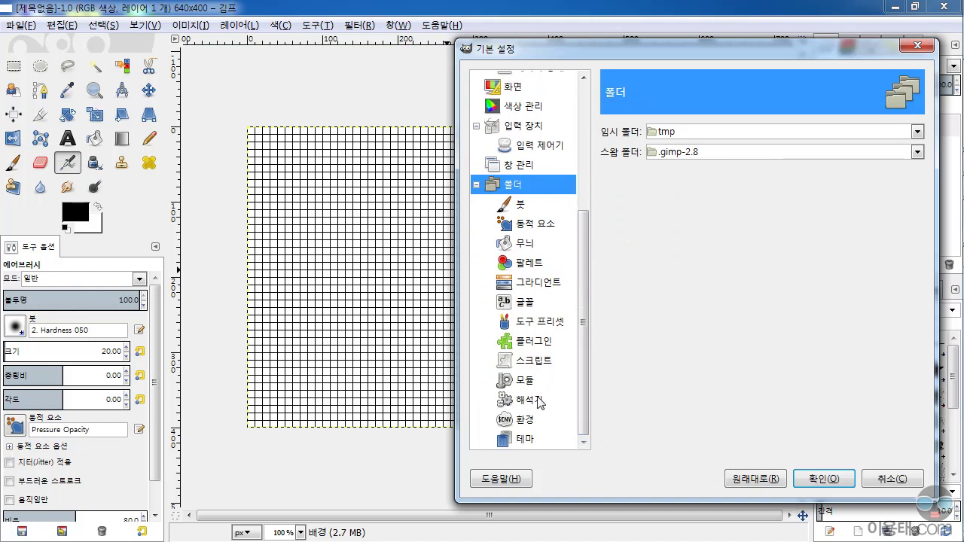
Examine the Brushes, Patterns and Palettes folder pages, starting a blank brush folder entry, and collapse the Folders group.
{"action": "left_click", "coordinate": [526, 210]}
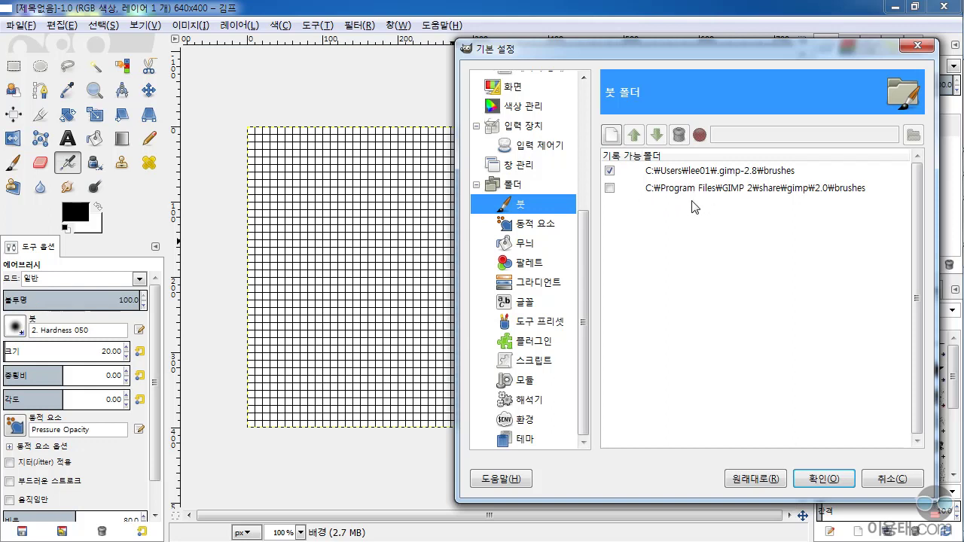
{"action": "left_click", "coordinate": [610, 136]}
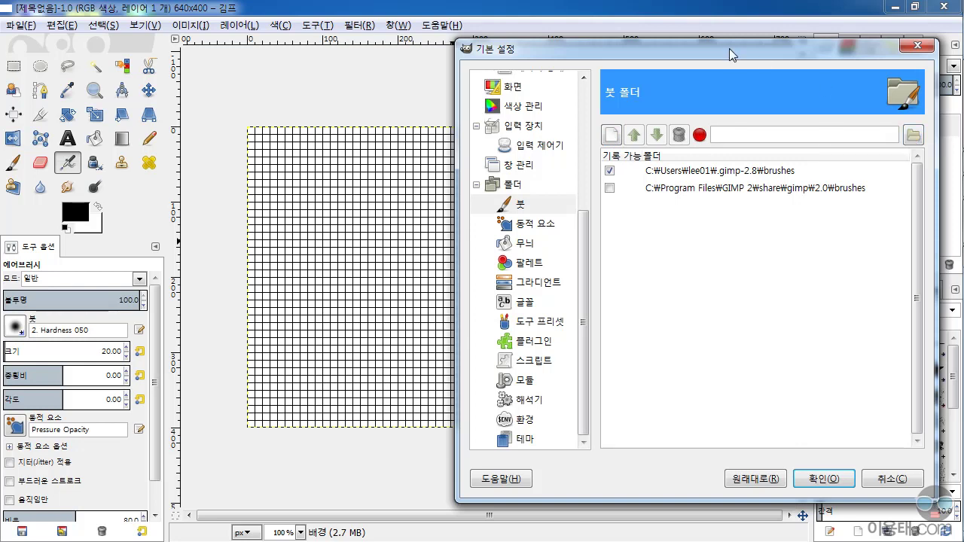
{"action": "left_click", "coordinate": [531, 246]}
{"action": "left_click", "coordinate": [533, 264]}
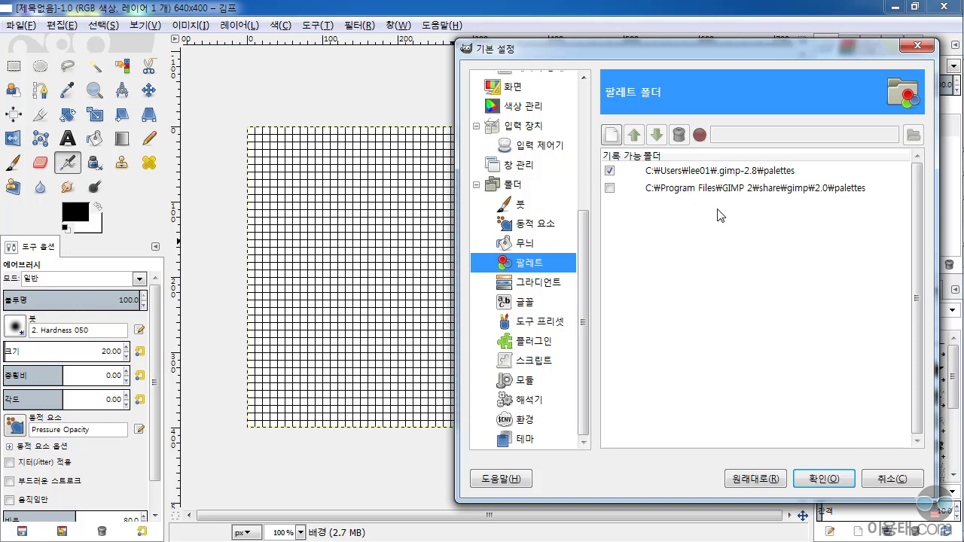
{"action": "left_click", "coordinate": [477, 184]}
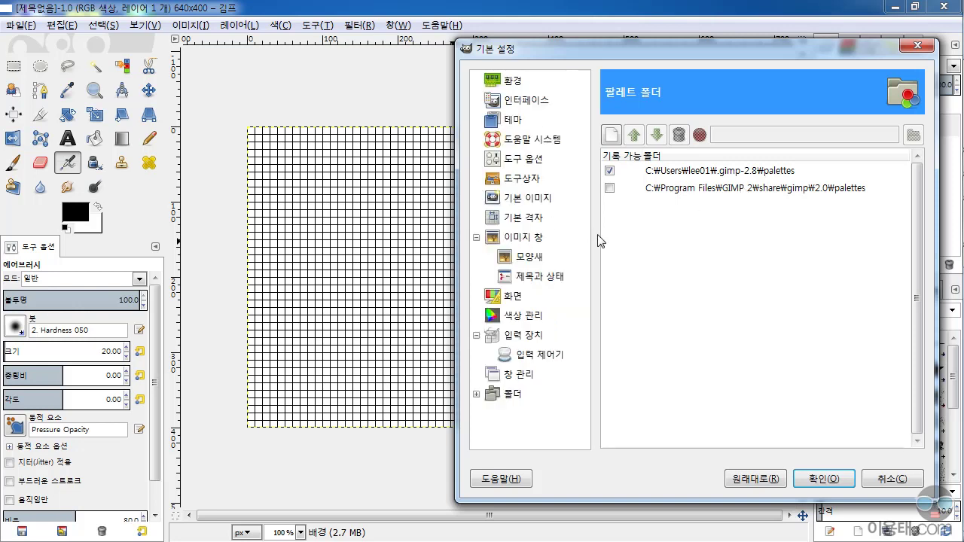